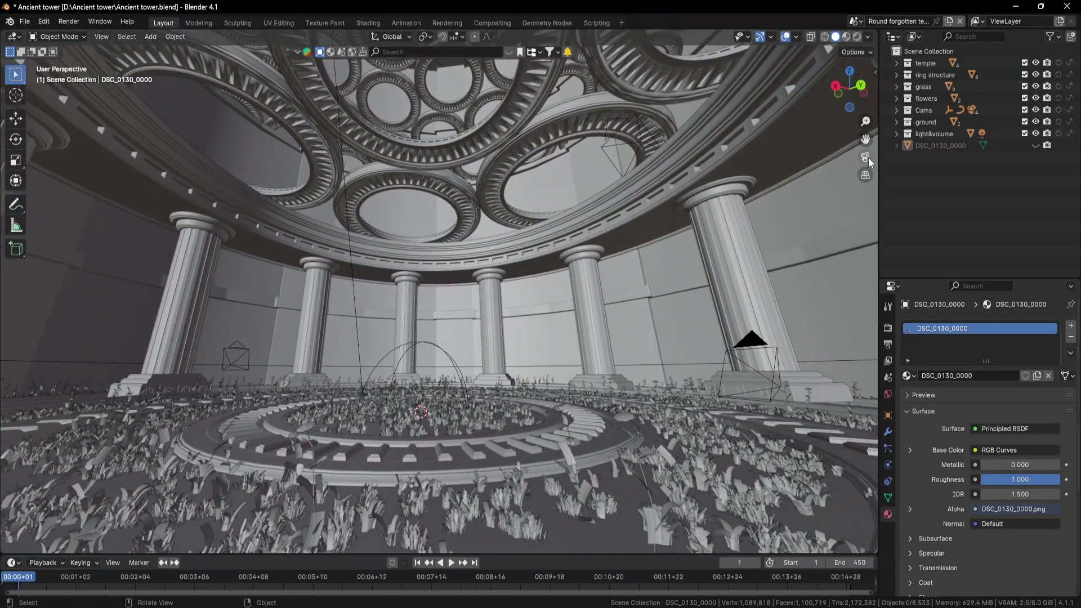
- View the scene through the active camera and look up the Images as Planes import option
click(867, 157)
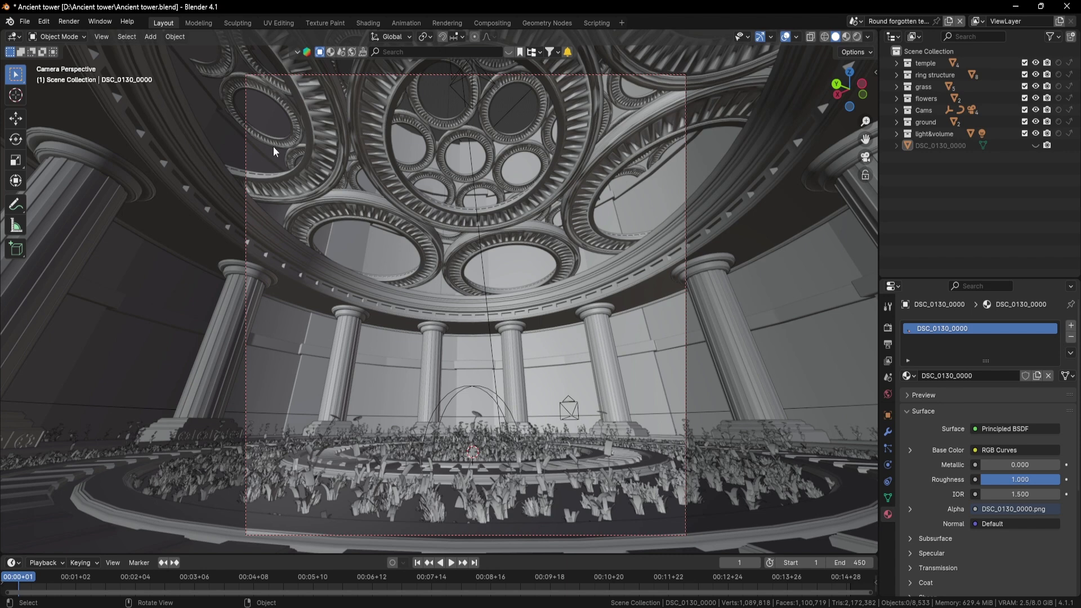
click(150, 37)
mouse_move(200, 49)
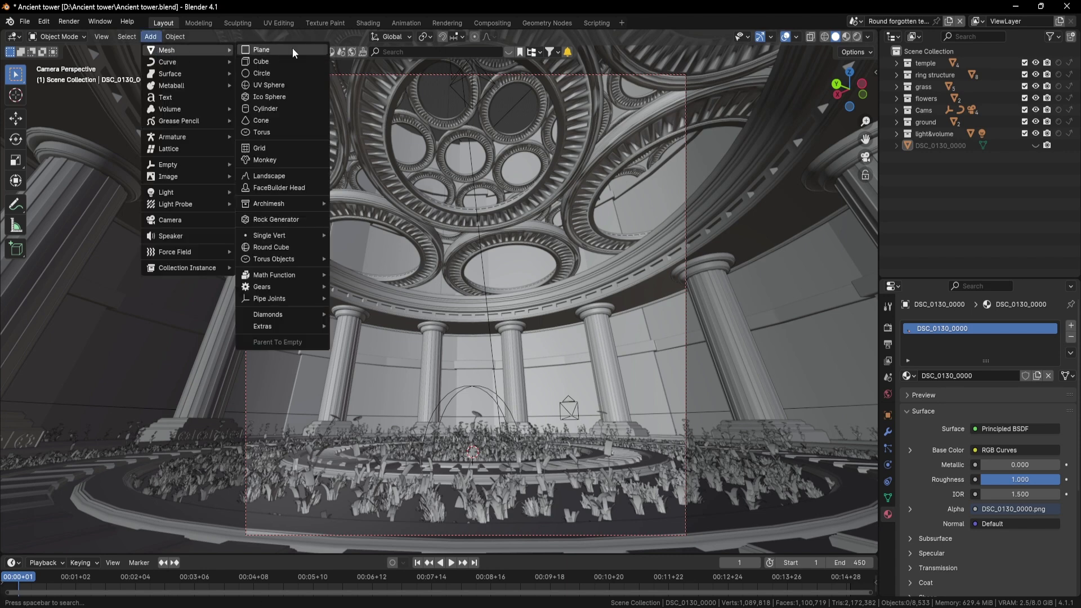
click(150, 37)
click(25, 22)
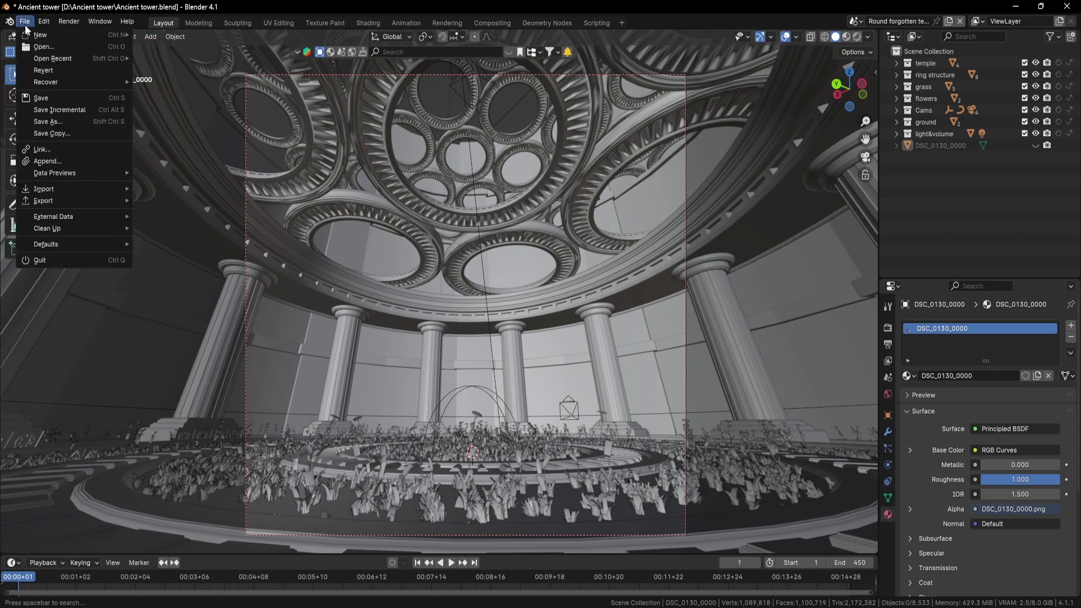
mouse_move(99, 188)
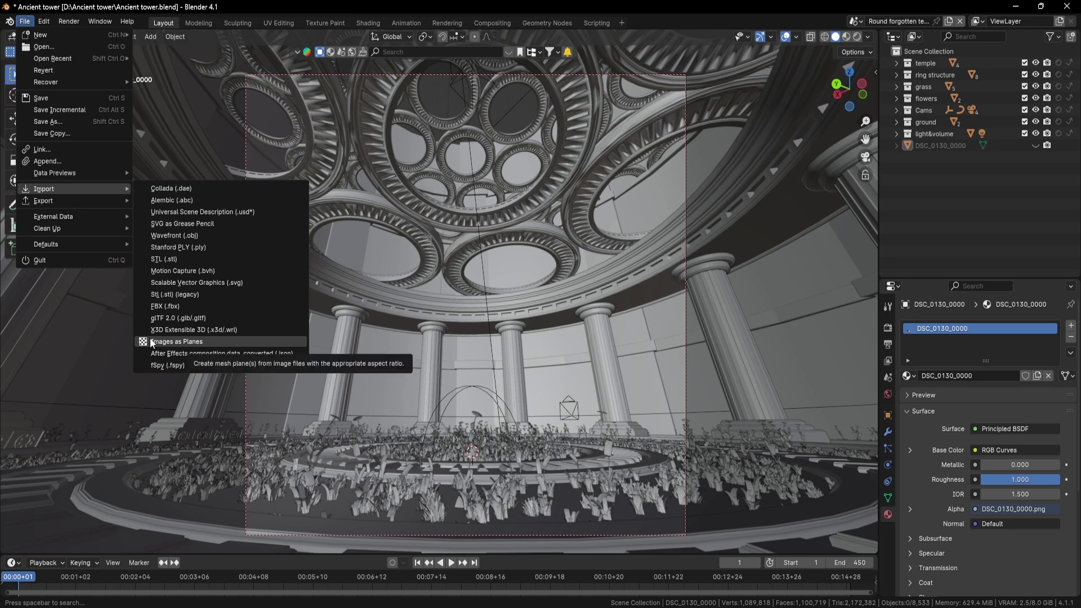
- Search the add-on preferences for "imag" to check that Import Images as Planes is enabled
click(44, 21)
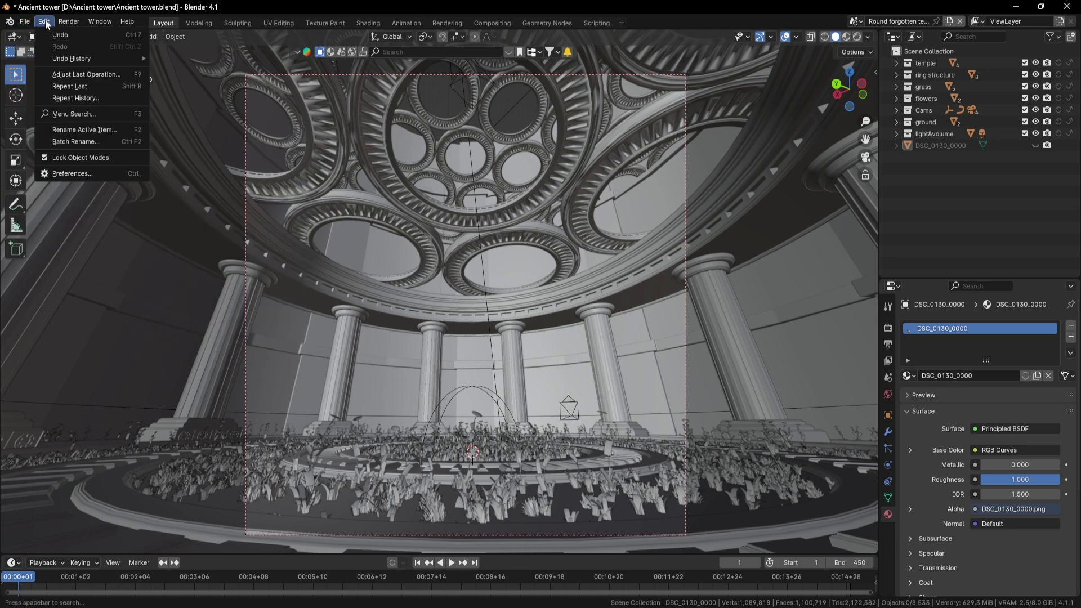
click(84, 175)
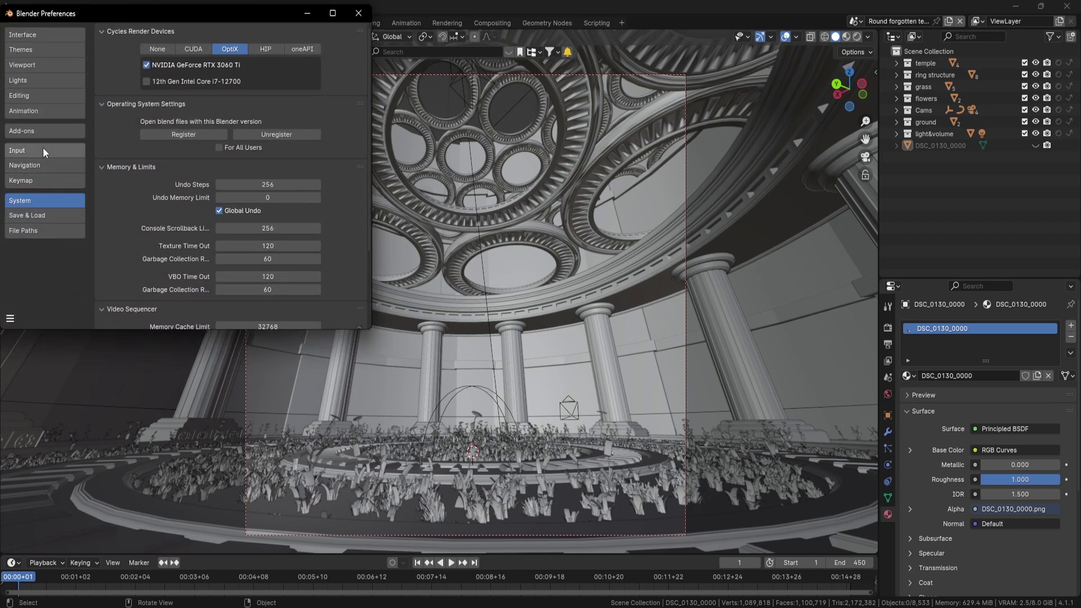
click(43, 135)
click(335, 49)
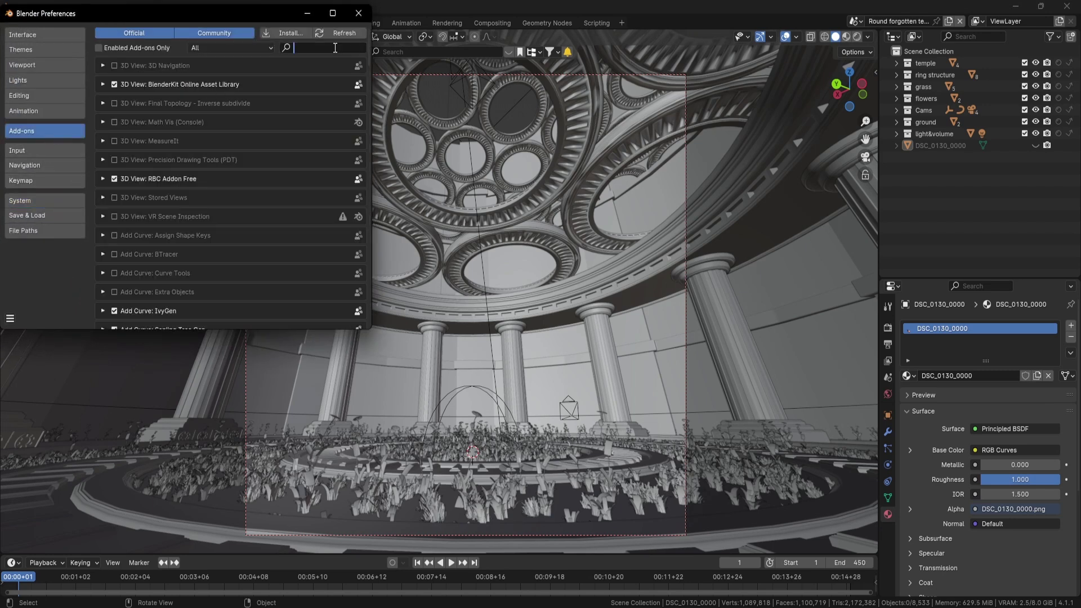
text(imag)
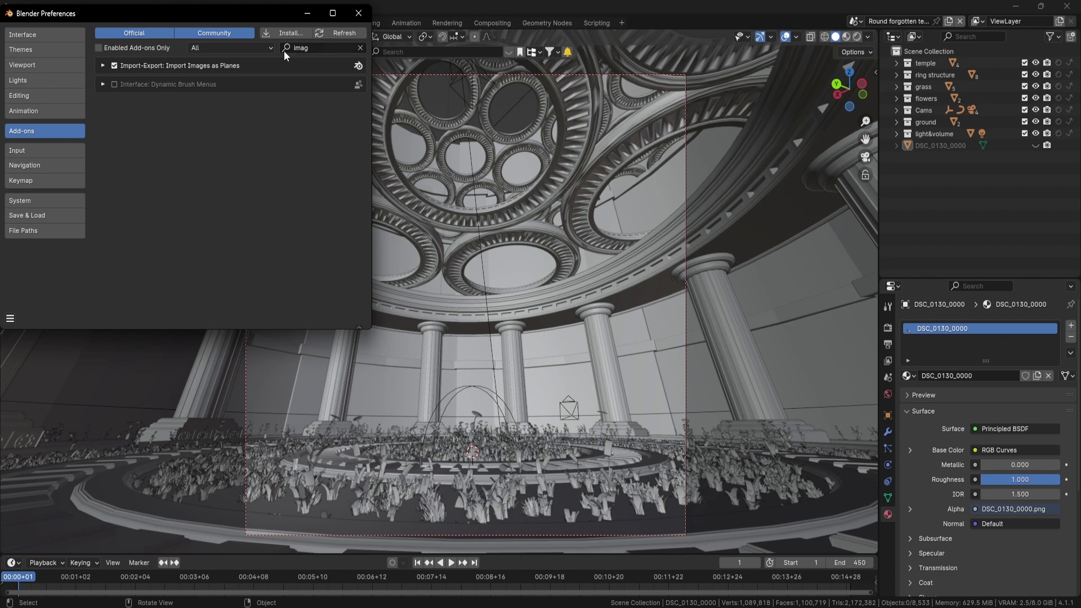
click(358, 14)
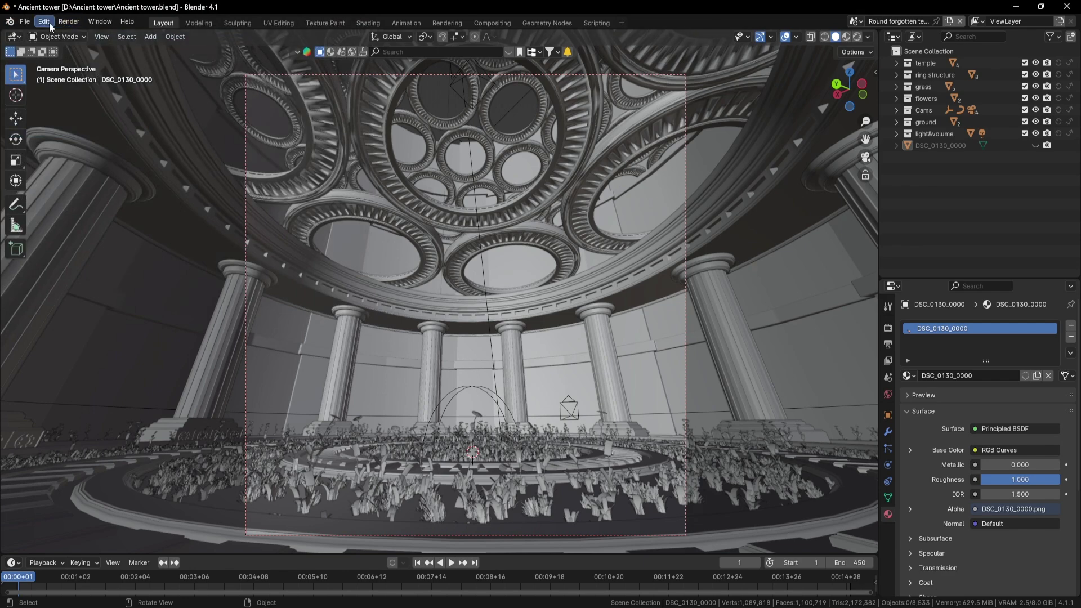
- Start an Images as Planes import and select every PNG frame in the Green screen render folder
click(25, 21)
mouse_move(76, 189)
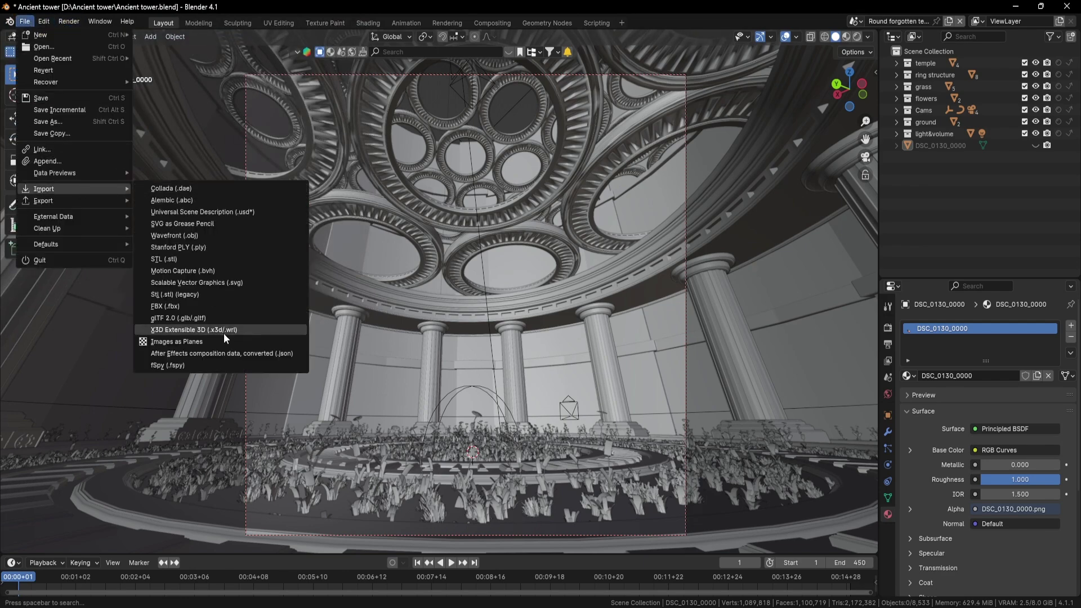
click(187, 341)
click(461, 184)
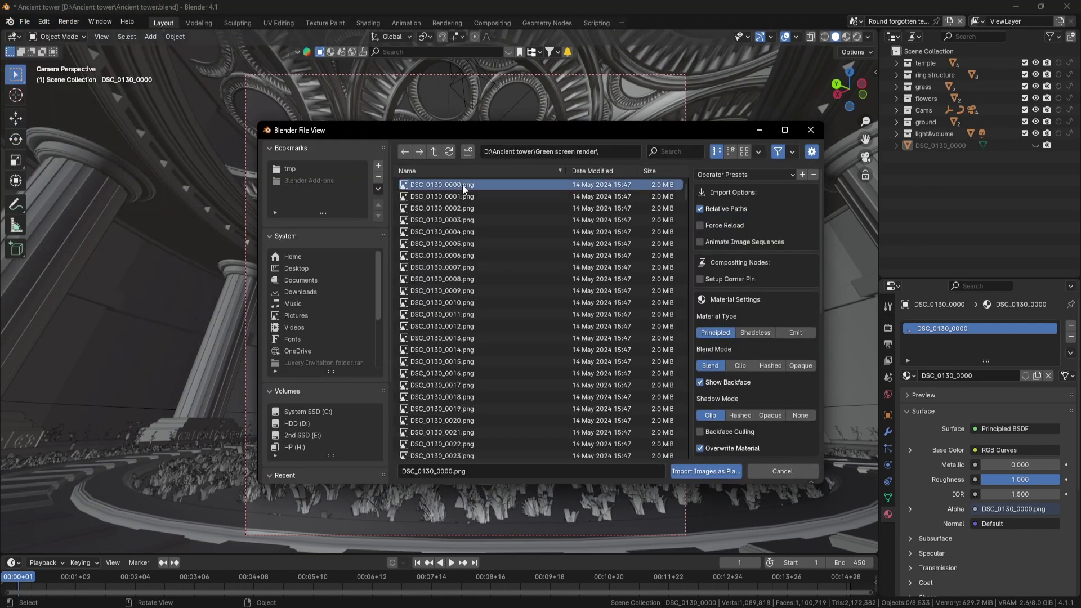
key(a)
- Set both the Blend Mode and the Shadow Mode of the image plane import to Hashed
scroll(754, 355, down, 2)
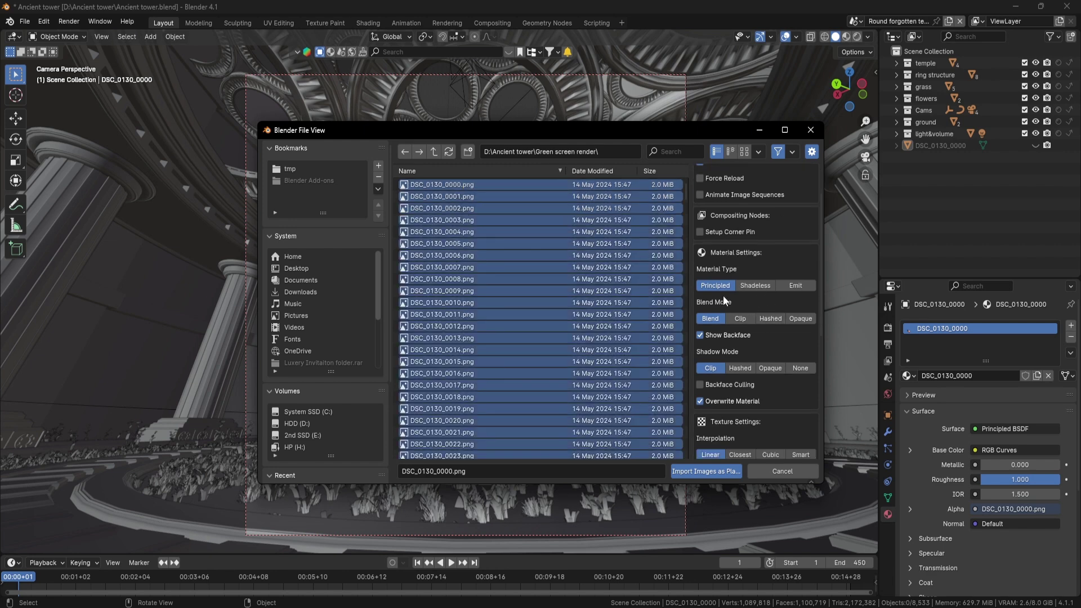
click(770, 318)
click(769, 351)
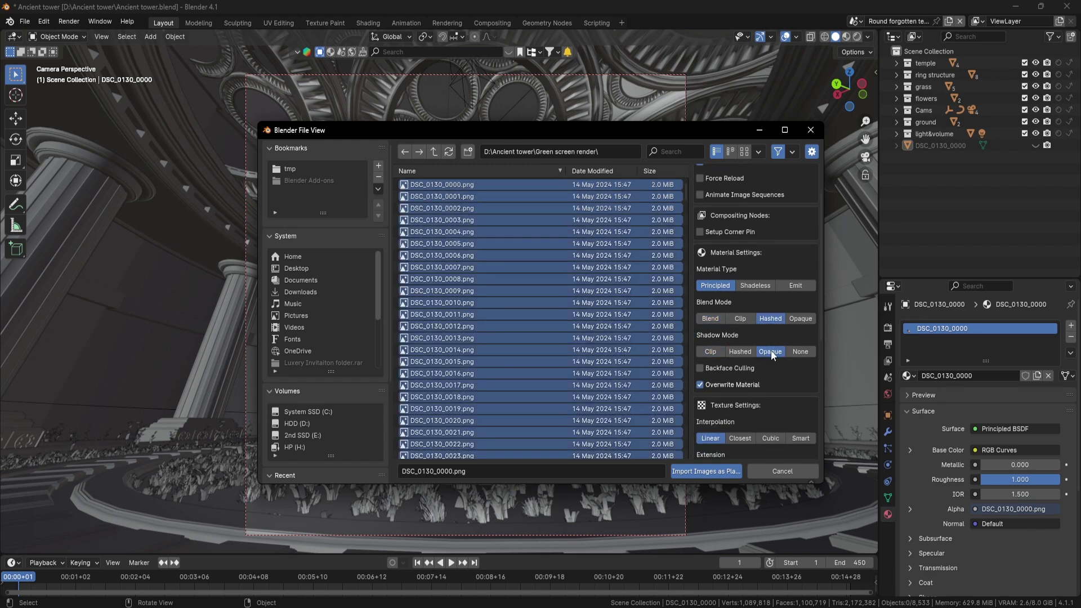
scroll(771, 352, down, 2)
click(740, 307)
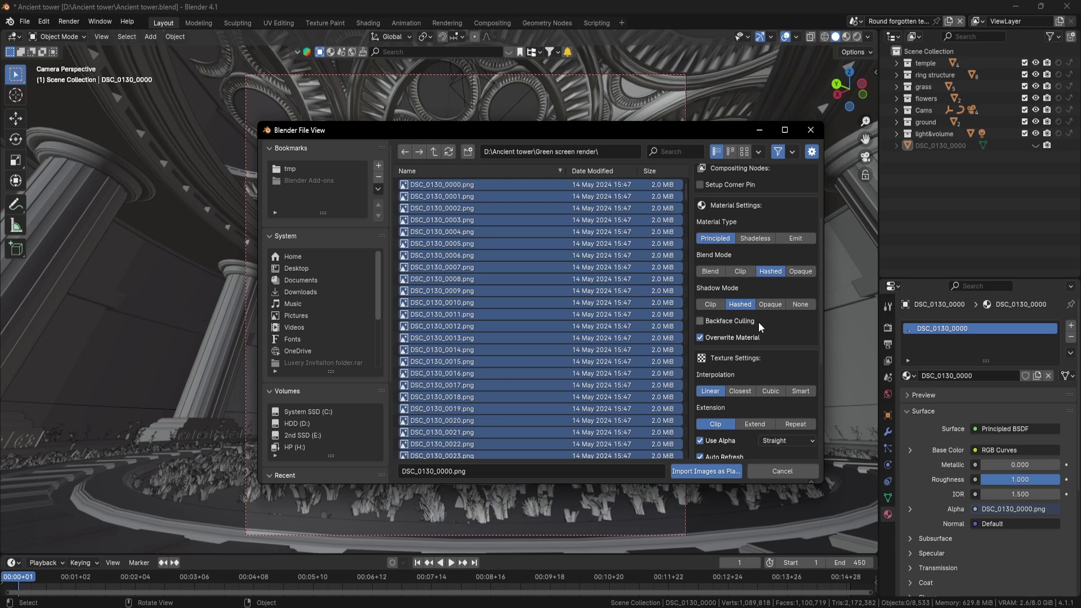
scroll(760, 326, down, 4)
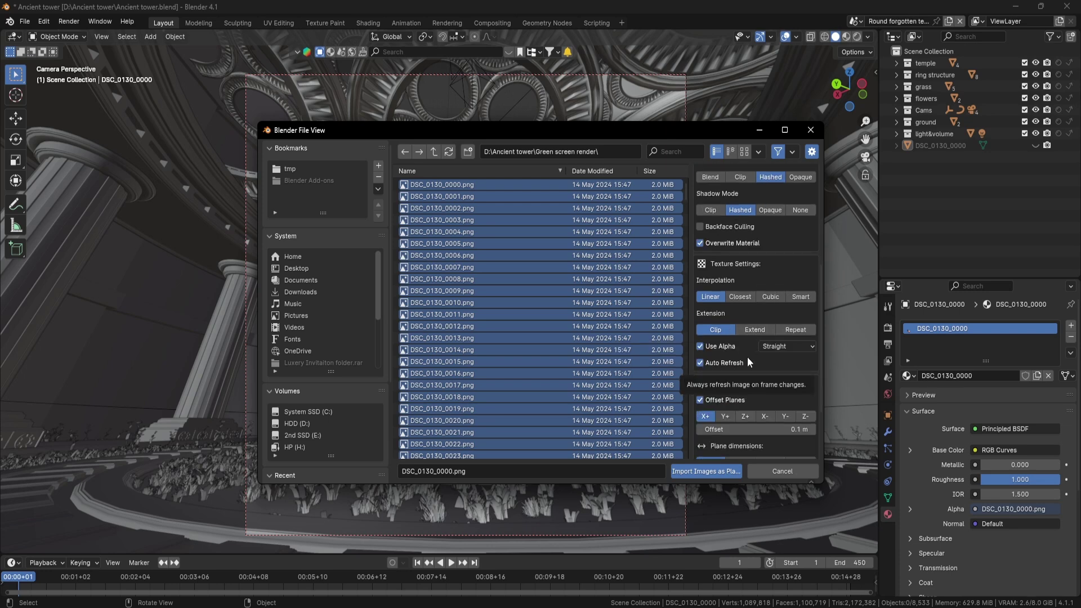
- Import all the selected PNG frames as separate planes with Use Alpha and Auto Refresh enabled
scroll(748, 353, down, 3)
click(700, 275)
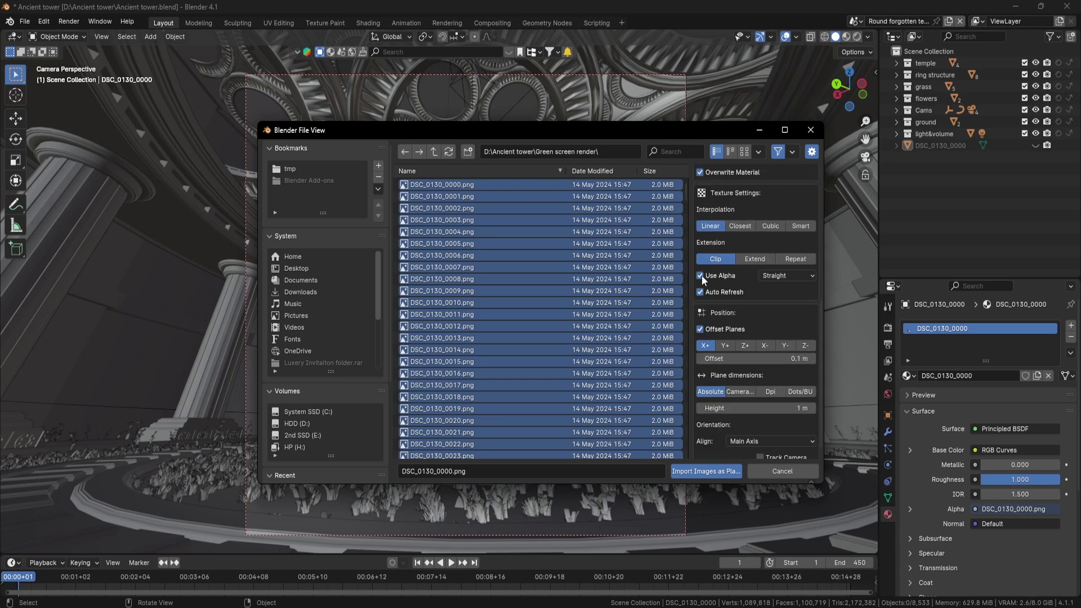
scroll(755, 366, down, 1)
click(723, 469)
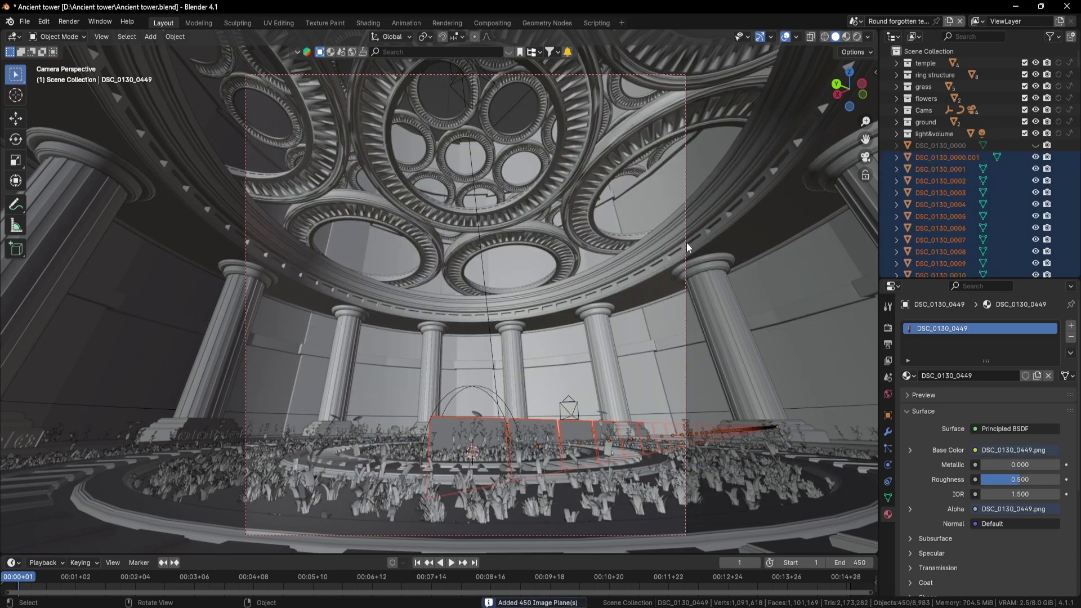
- Delete all the newly imported image planes from the scene
middle_drag(701, 390, 633, 424)
key(KP_0)
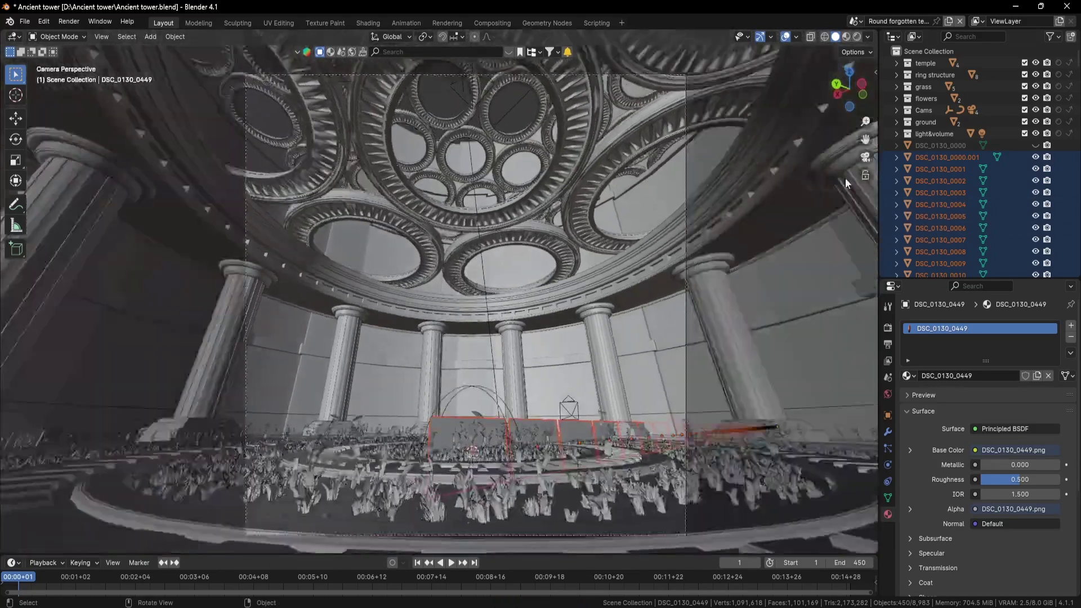
key(x)
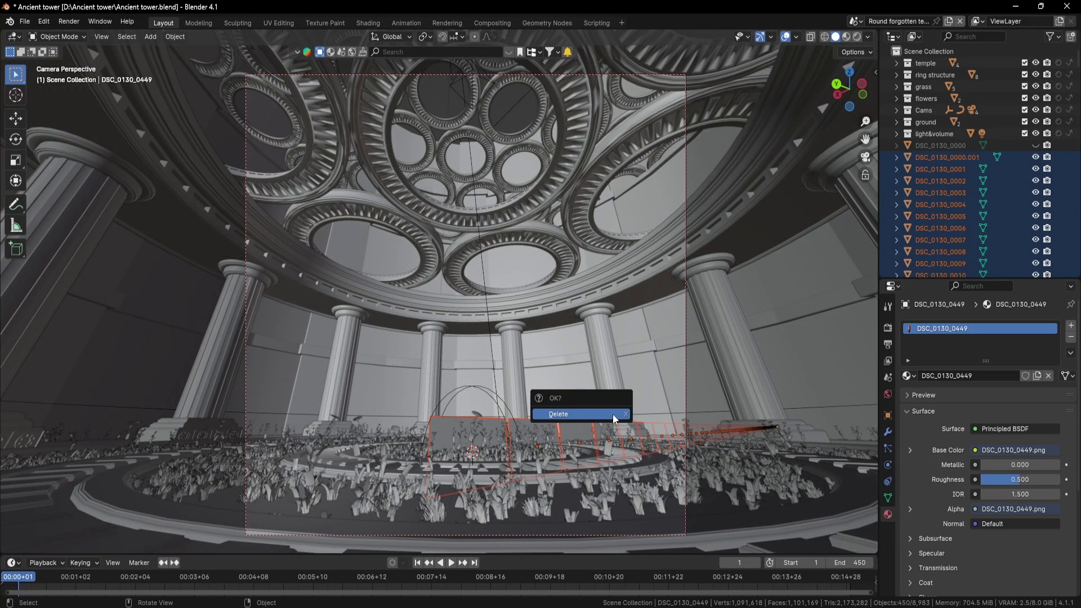
click(612, 414)
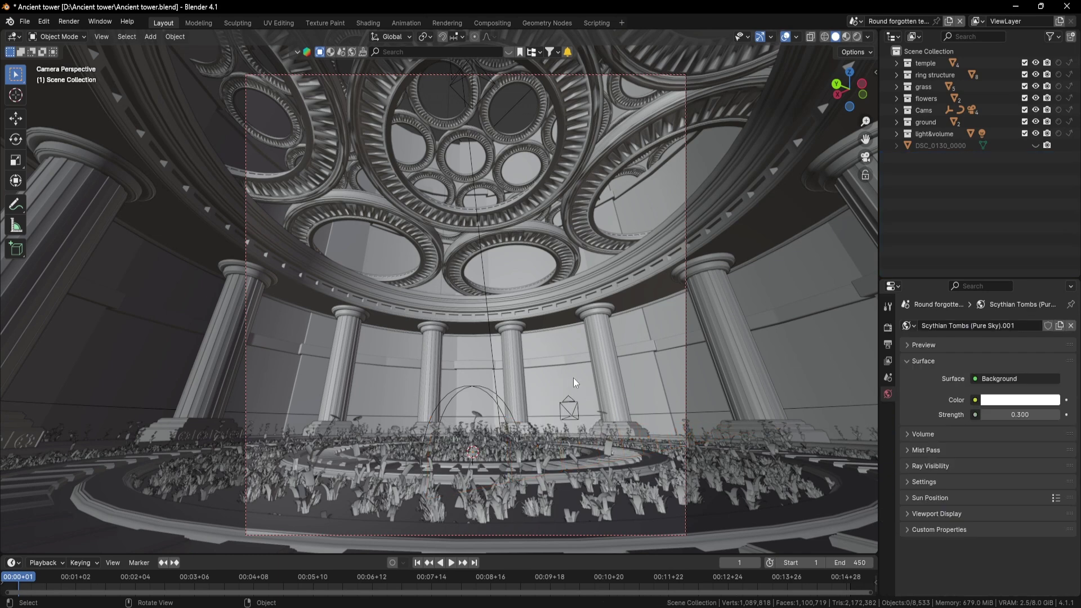
- Import only DSC_0130_0000.png as an image plane, keeping the Hashed blend and shadow modes
click(21, 21)
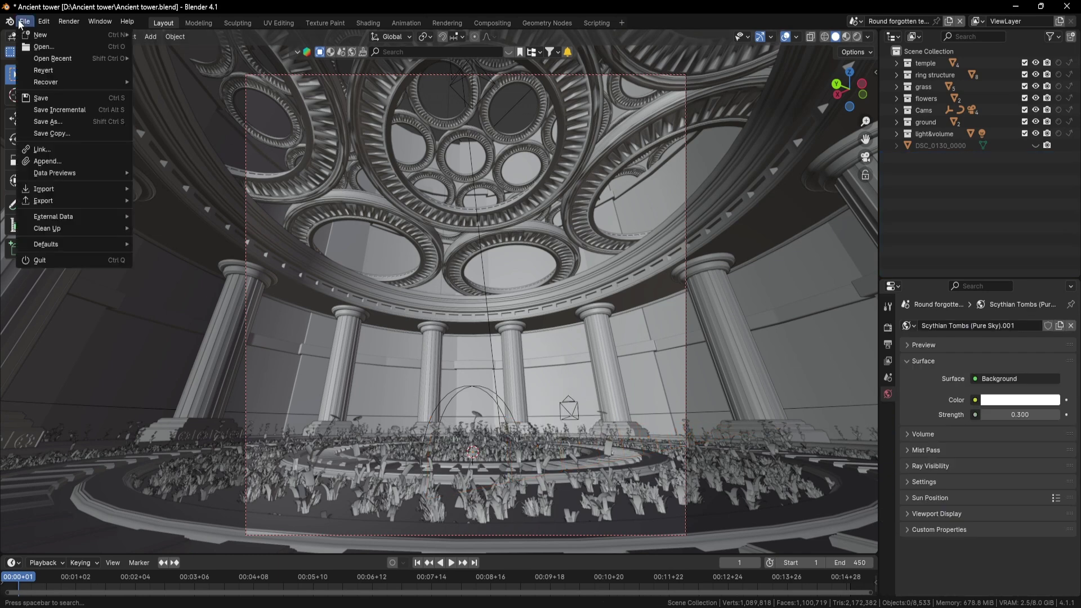
mouse_move(109, 188)
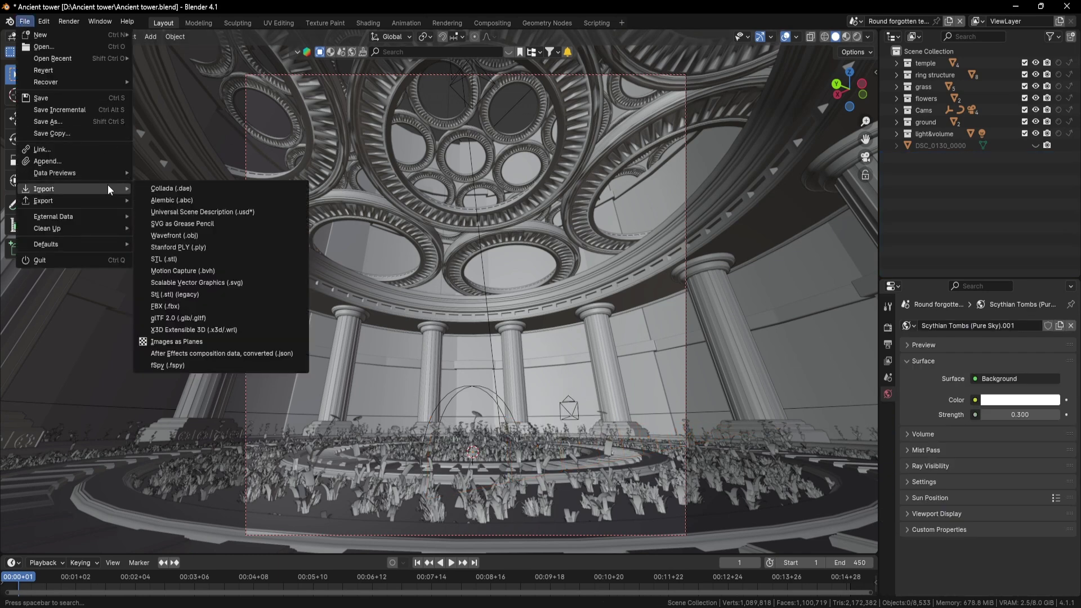
click(207, 340)
double_click(455, 197)
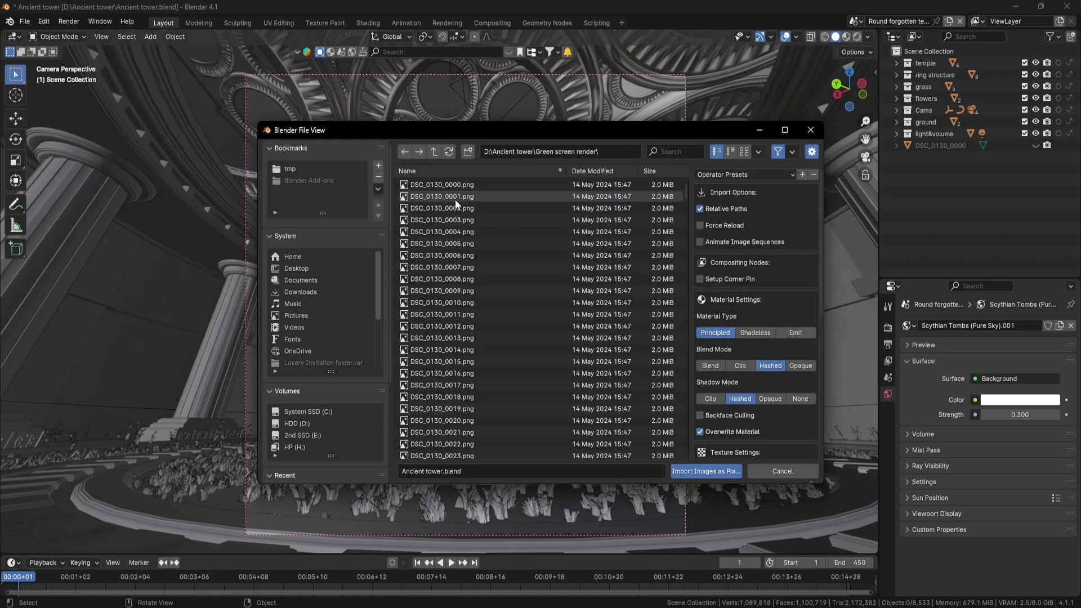
click(459, 186)
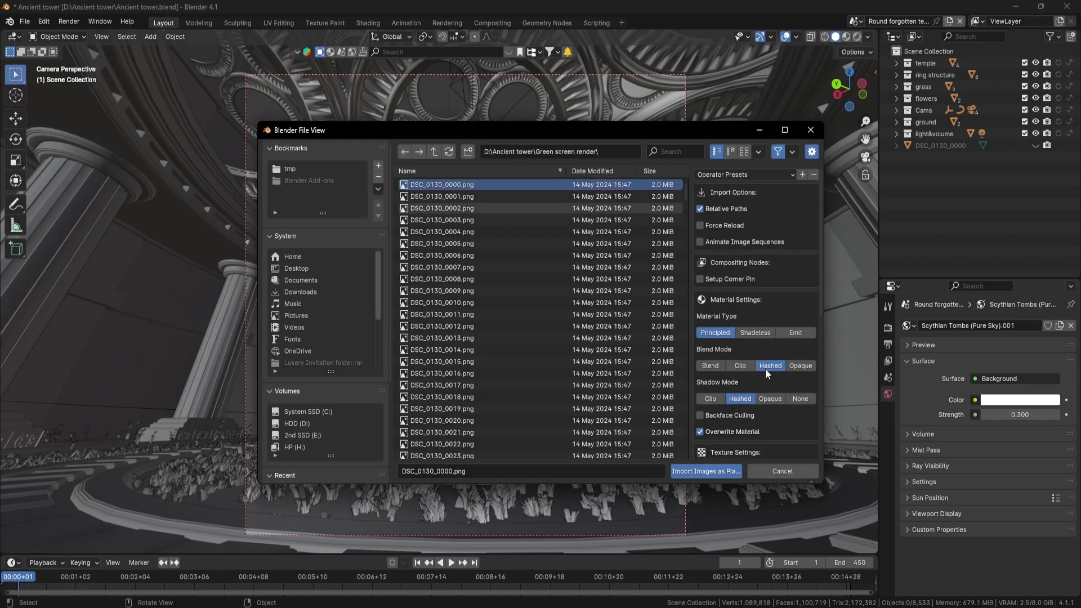
scroll(748, 398, down, 4)
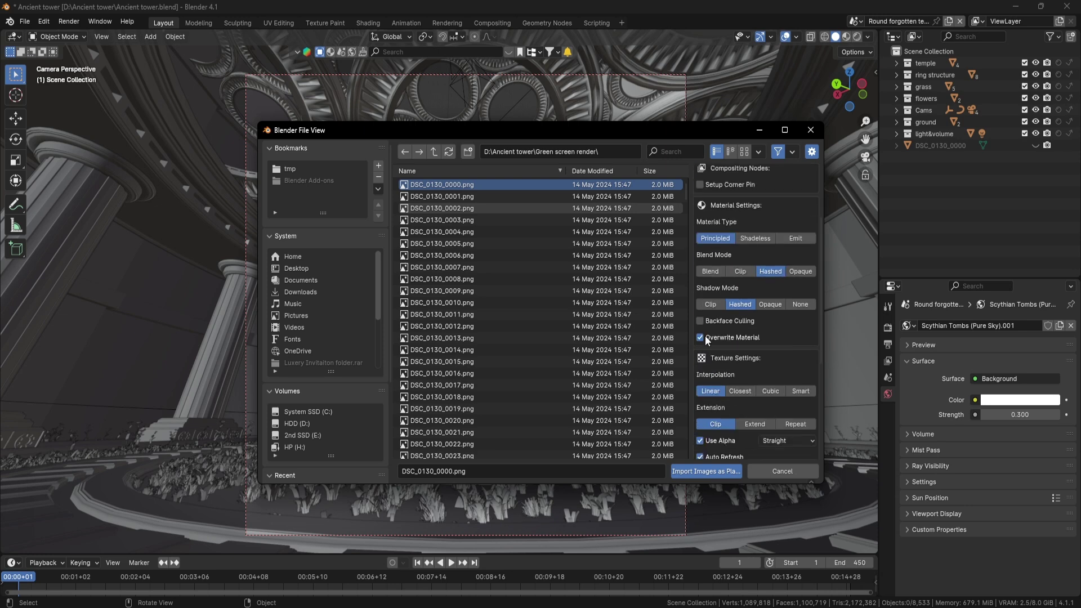
scroll(708, 339, down, 4)
scroll(709, 363, down, 2)
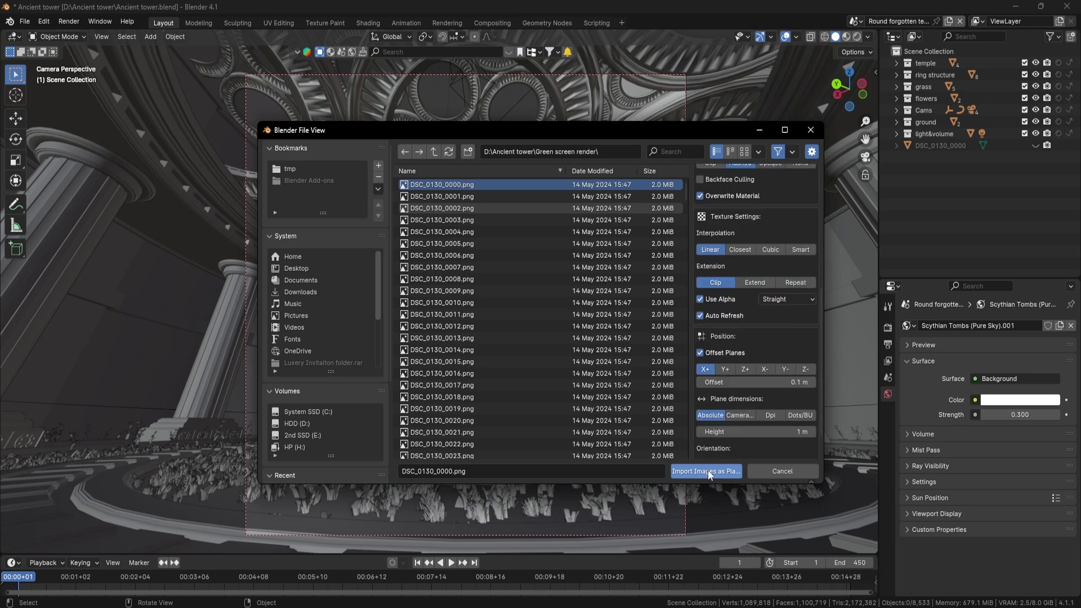
click(707, 472)
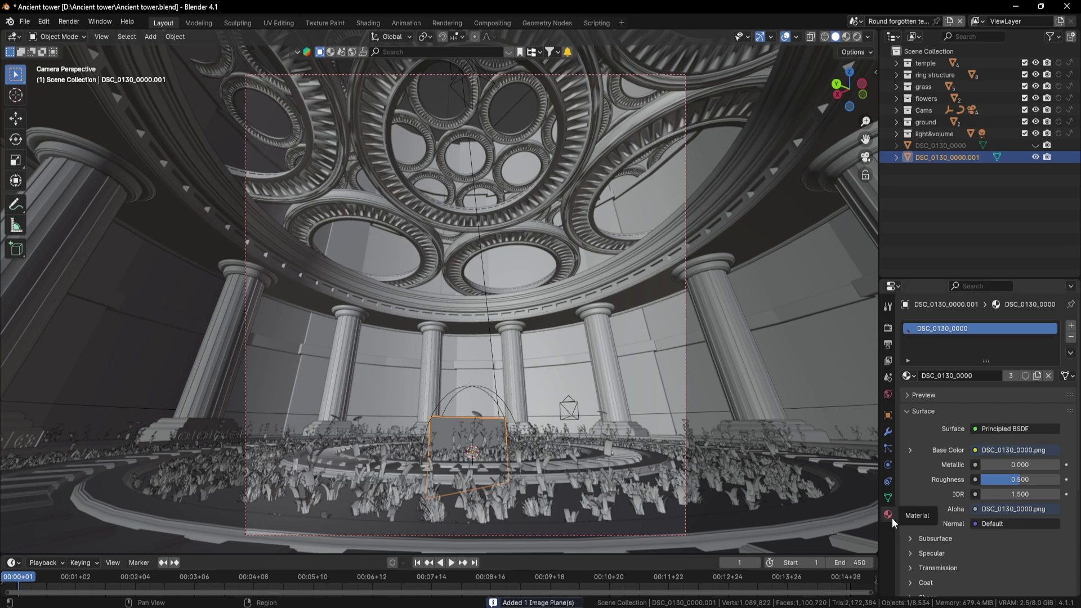
- Set the Base Color image sequence of the plane's material to 449 frames with start frame 0
click(910, 449)
scroll(916, 464, down, 2)
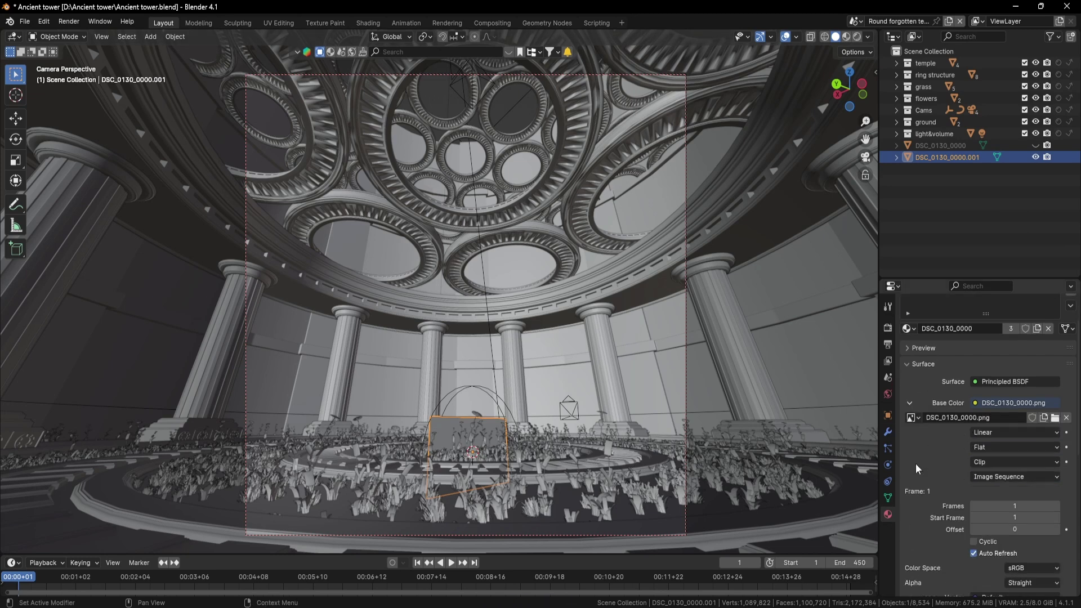
click(1018, 506)
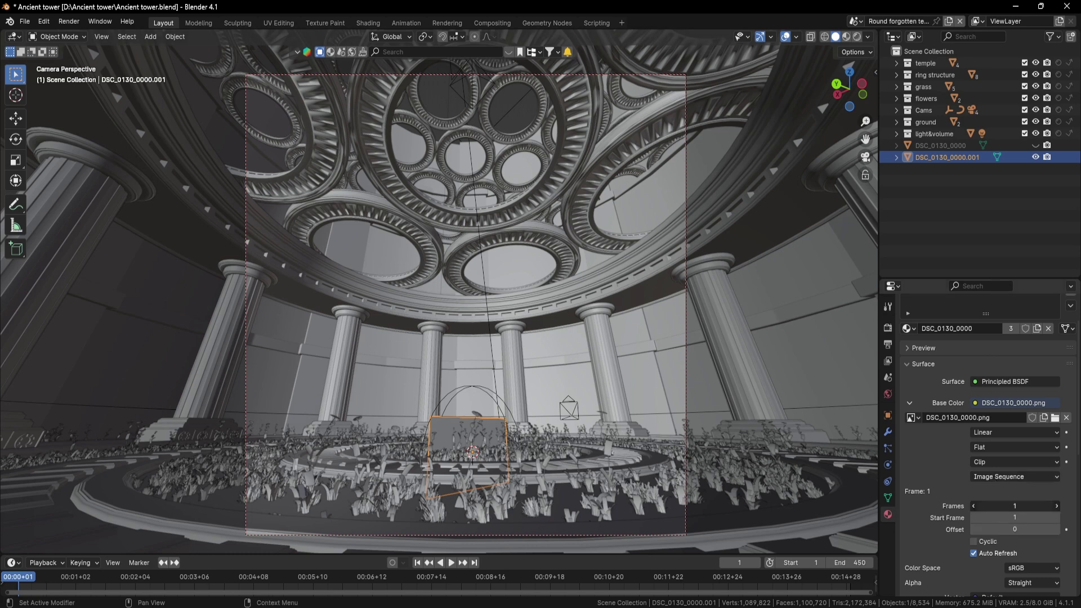
text(449)
key(Return)
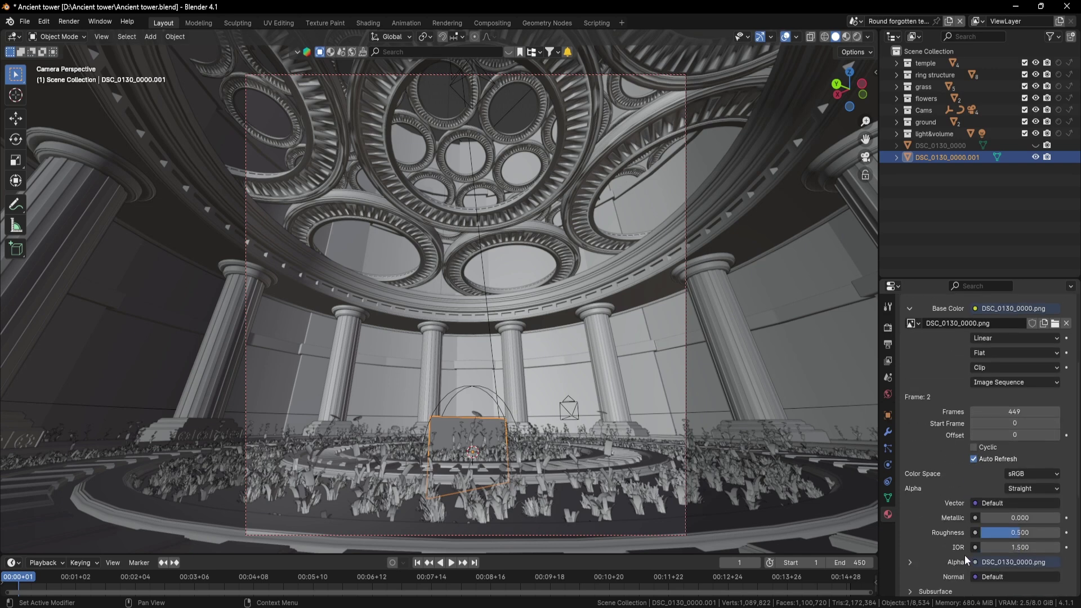
- Set the plane material's roughness to 1.000 and its specular IOR Level to 0.000
scroll(957, 557, down, 5)
drag(1019, 485, 1059, 485)
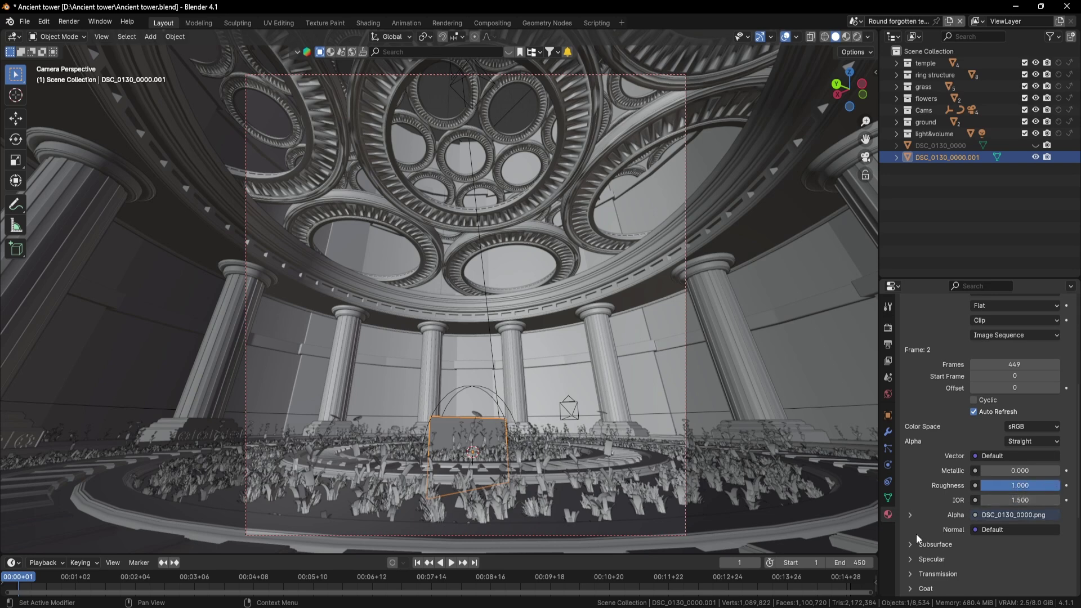
scroll(914, 532, down, 3)
click(910, 488)
drag(1018, 519, 975, 519)
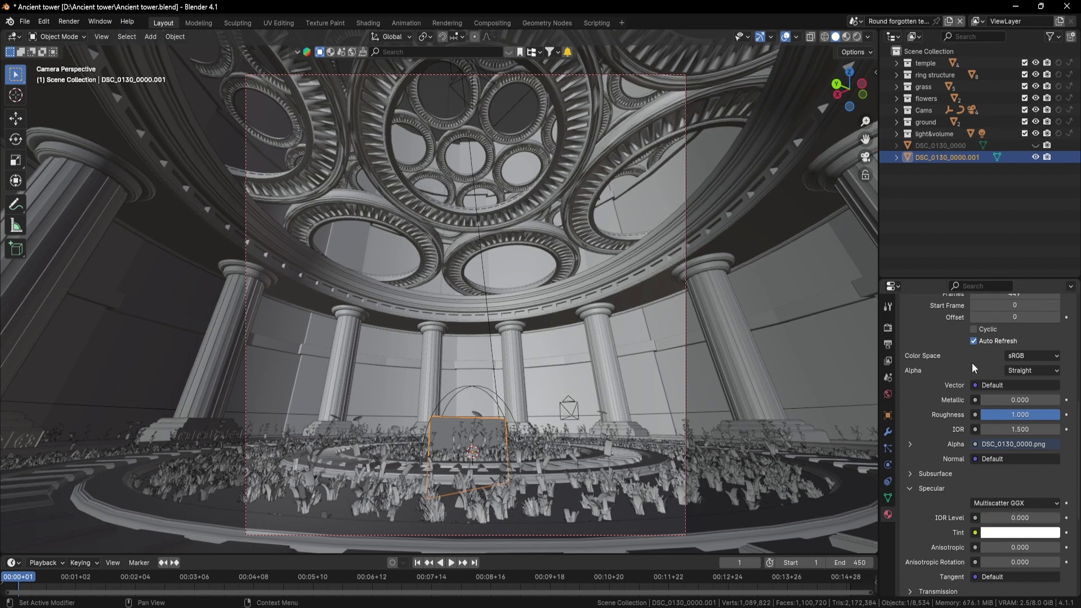
click(906, 487)
scroll(913, 447, up, 10)
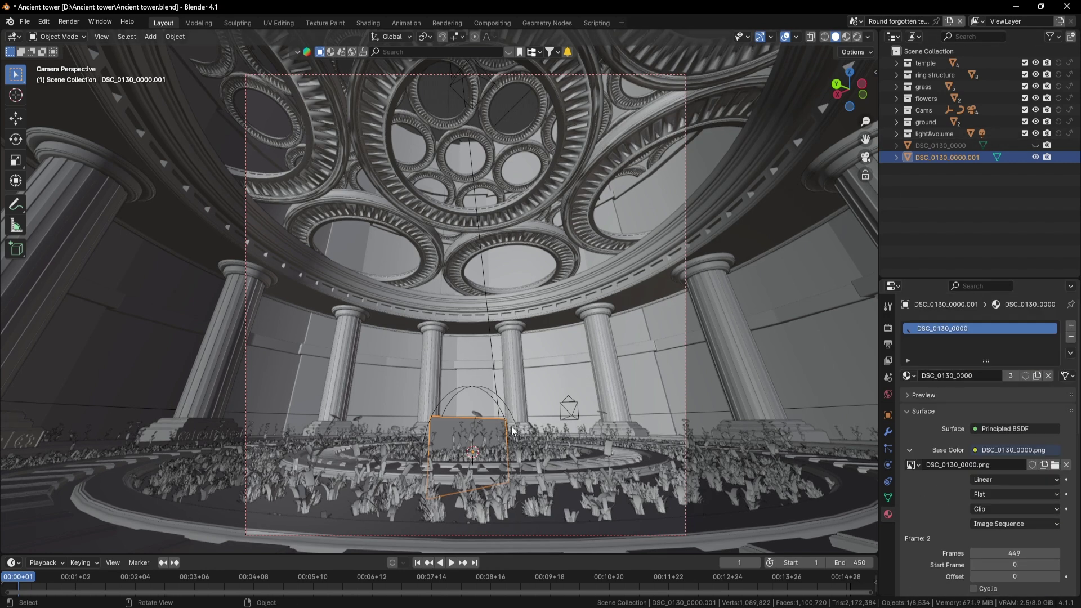
- Deselect the image plane and switch the viewport to rendered shading
click(927, 229)
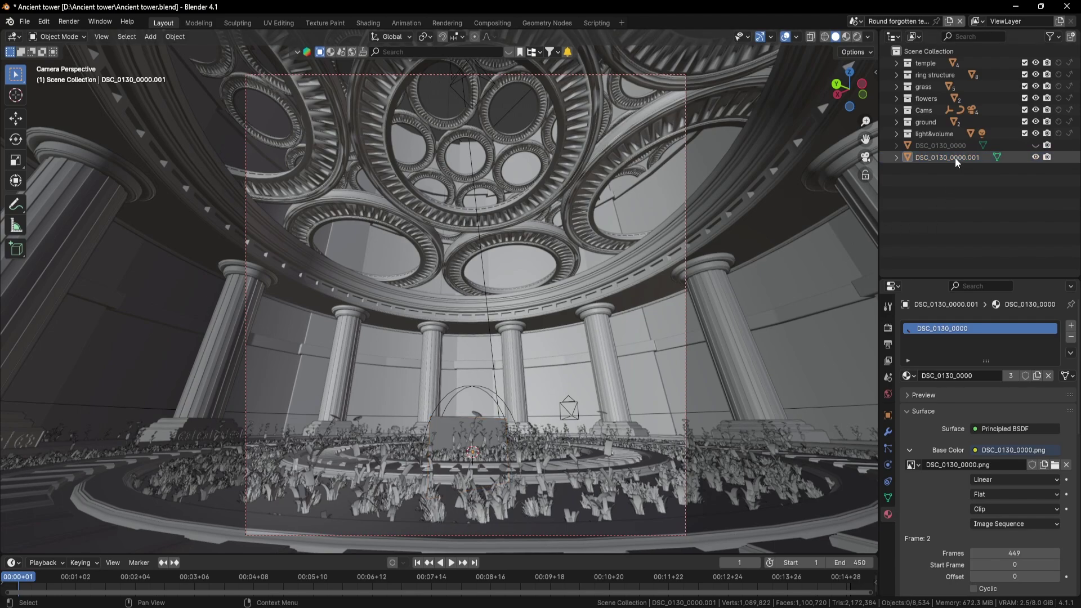
click(856, 34)
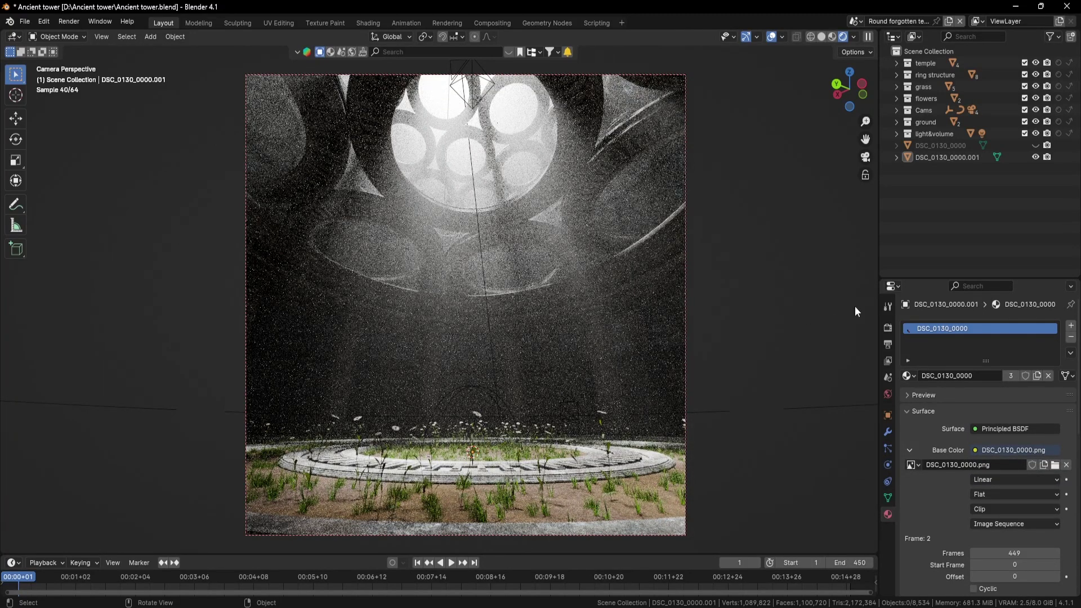
- Select the DSC_0130_0000.001 image plane and raise it along the Z axis at the centre of the stone ring
click(957, 159)
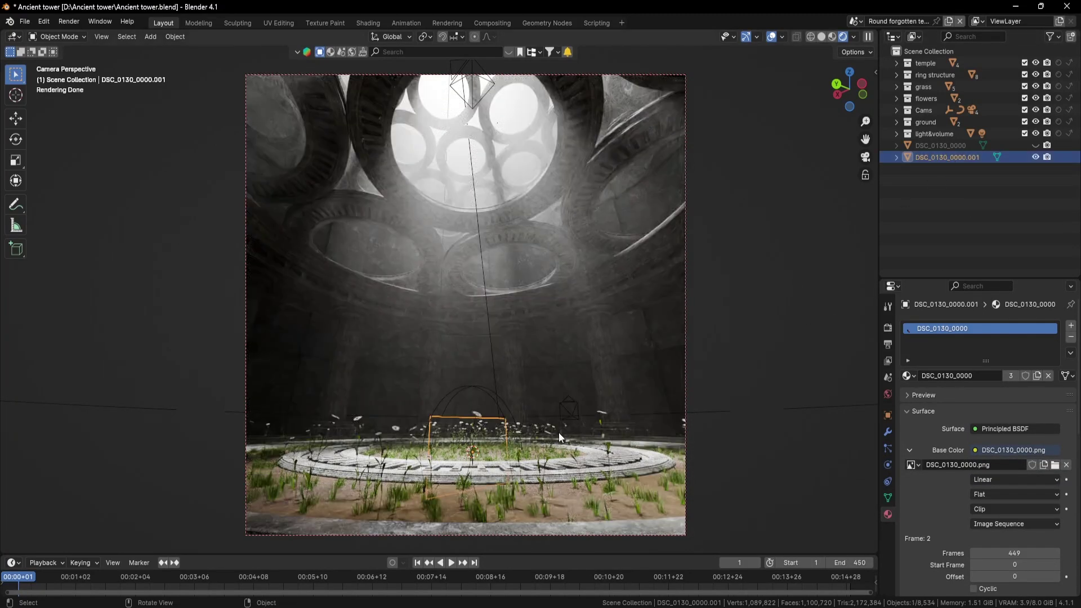
key(g)
key(z)
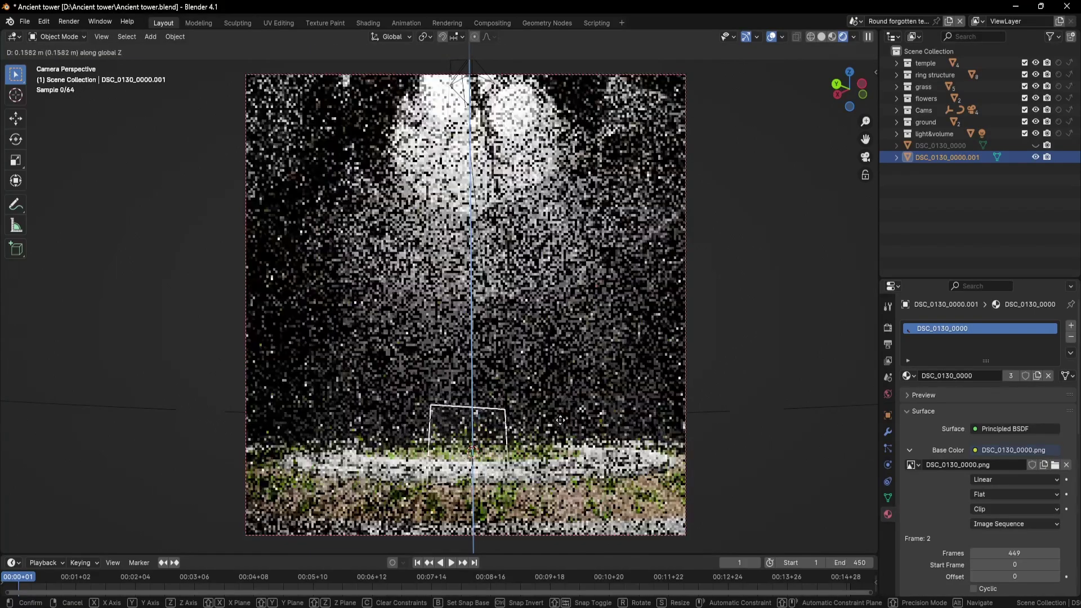
click(562, 399)
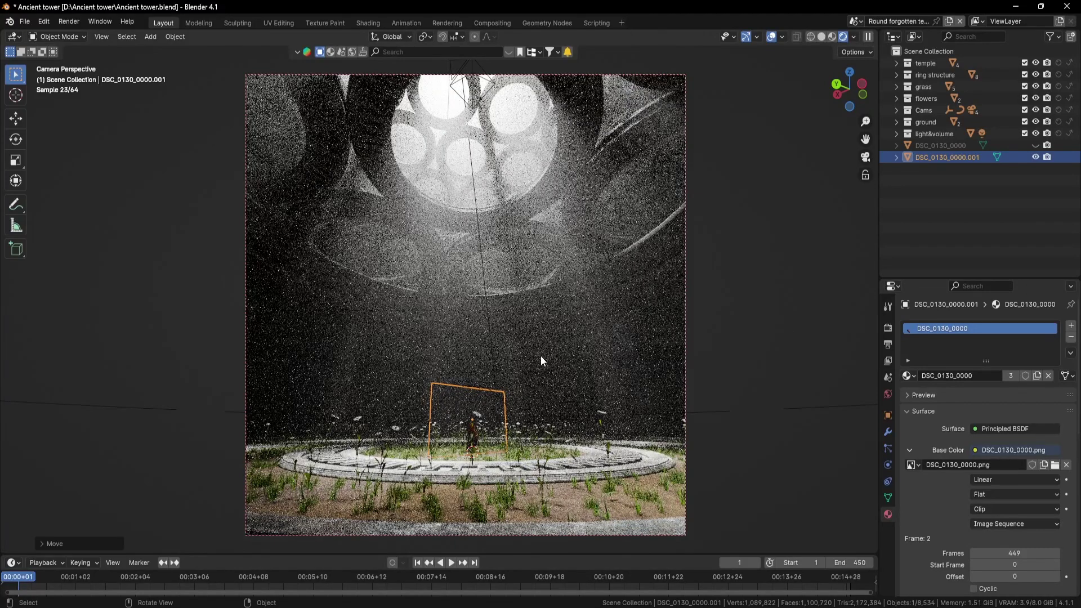
- Switch the viewport to material preview shading and rotate the image plane around the Z axis to face the camera
click(832, 36)
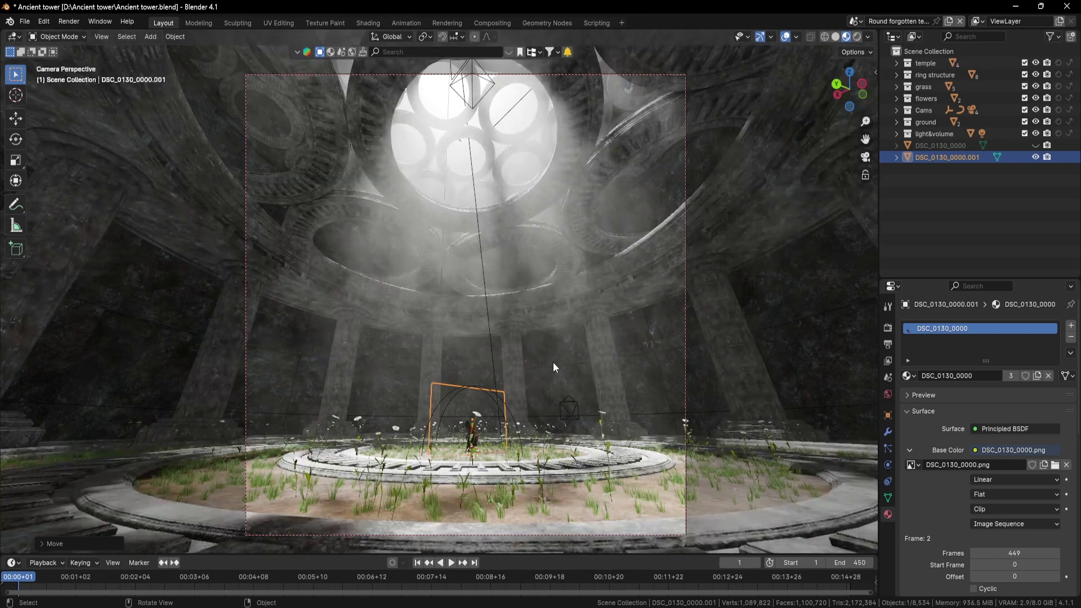
key(r)
key(z)
click(502, 319)
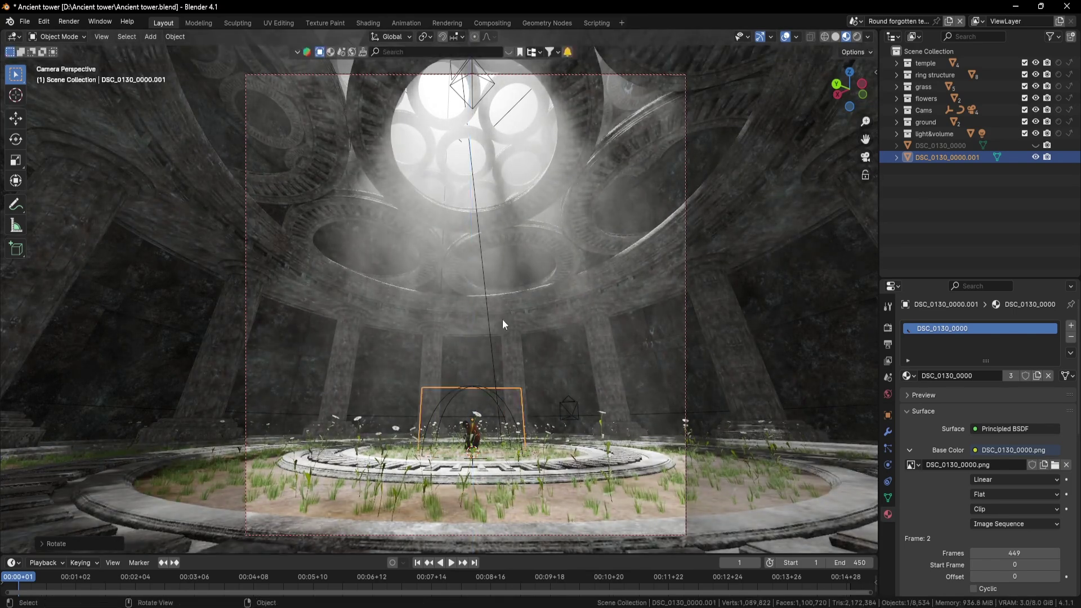
- Scale up the image plane and move it upward along the Z axis so the figure stands on the ground
key(s)
click(584, 449)
key(g)
key(z)
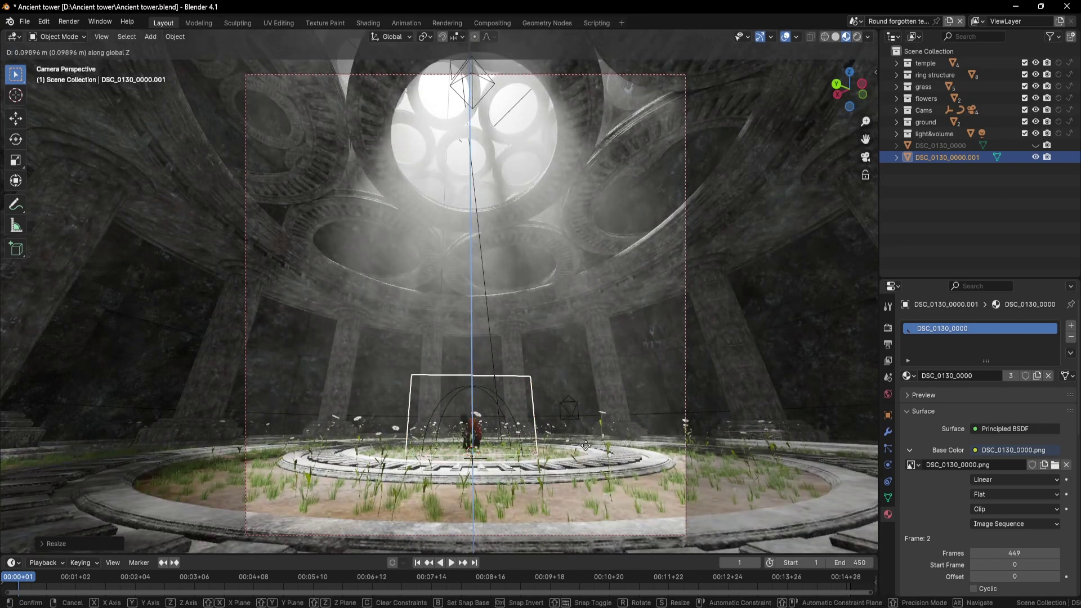
click(613, 446)
- Check the image plane's placement from the side and through the camera in rendered shading, including at the last frame
middle_drag(613, 442, 594, 248)
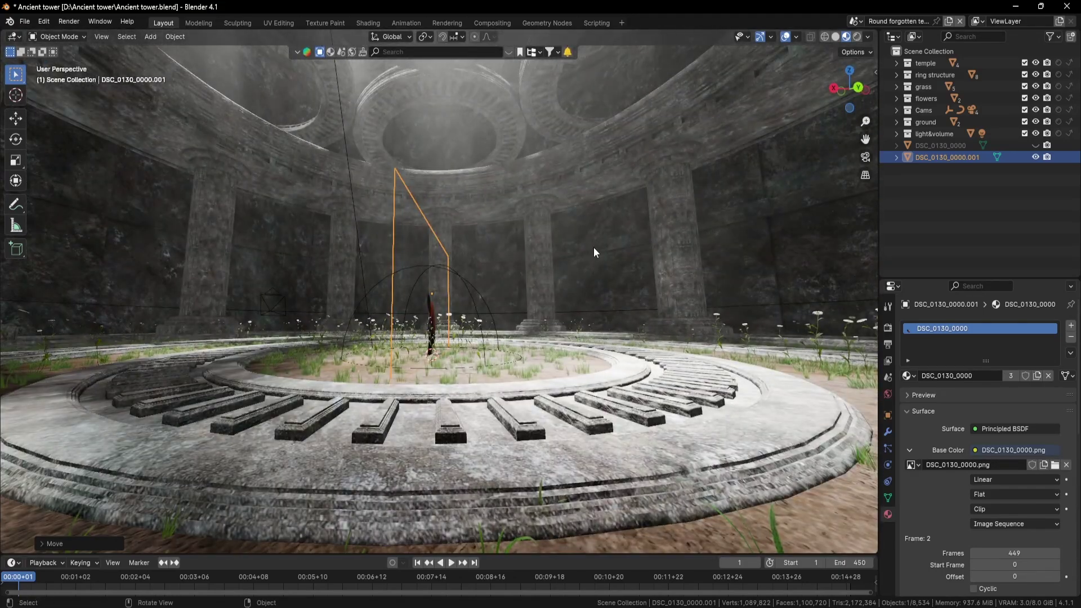
click(865, 157)
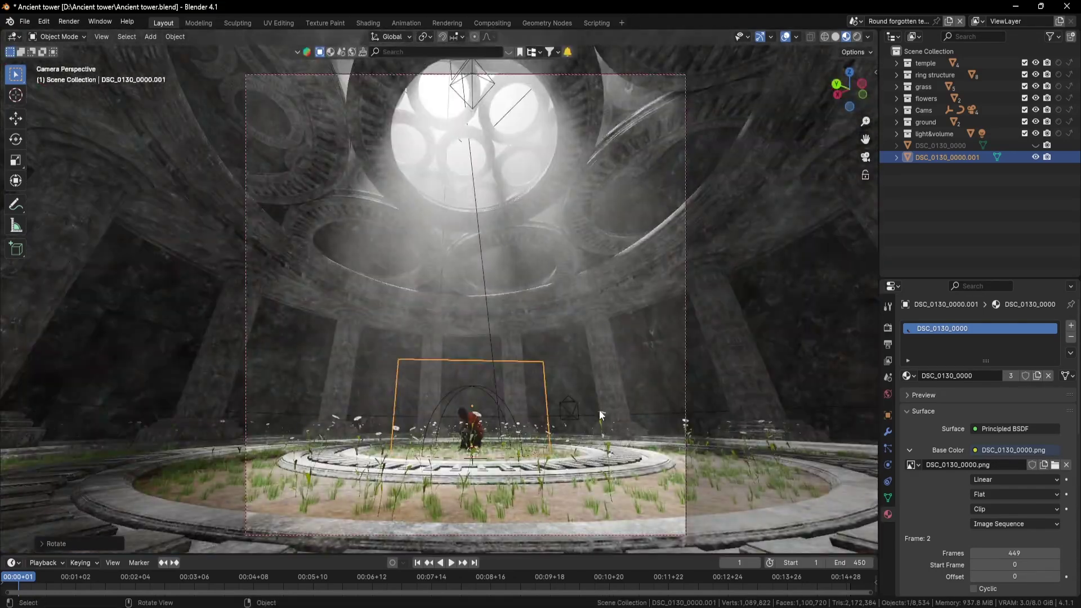
click(890, 239)
click(857, 37)
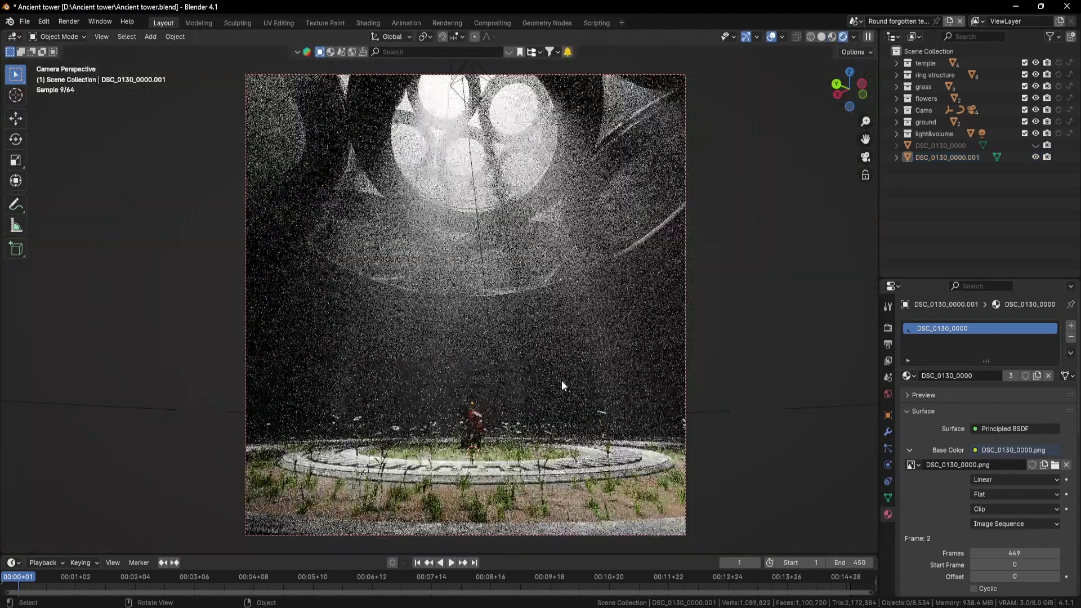
click(475, 562)
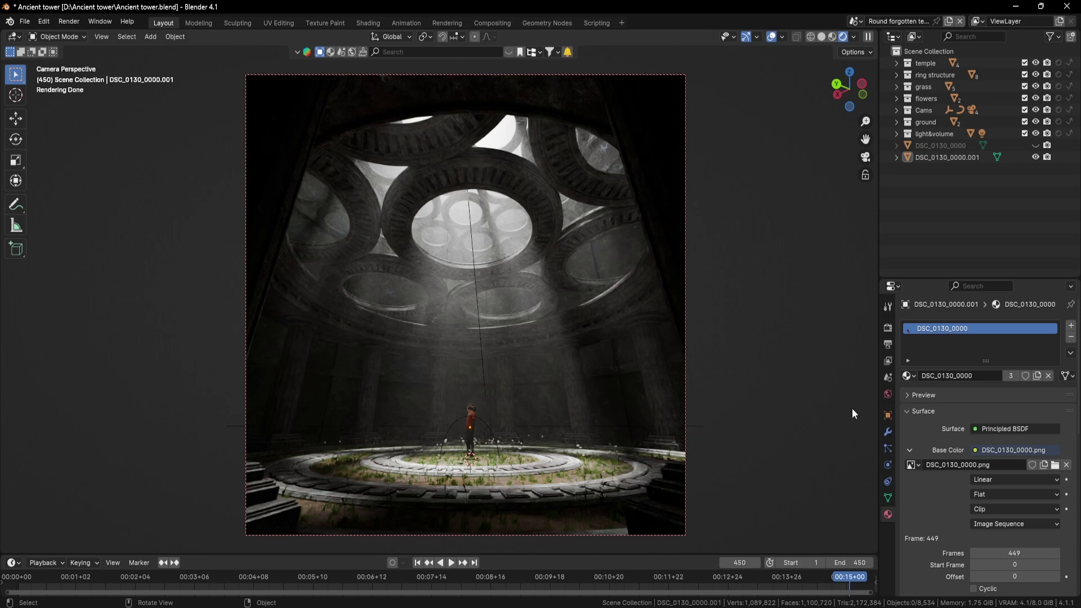
- Review the Cycles viewport sampling values and the viewport denoiser options
click(887, 328)
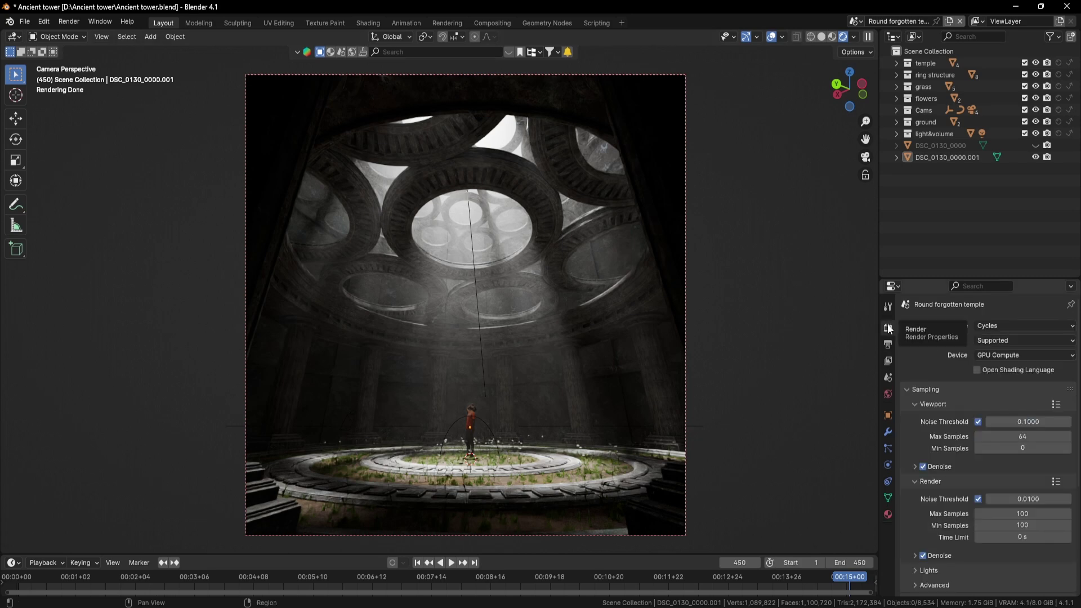
scroll(945, 369, down, 1)
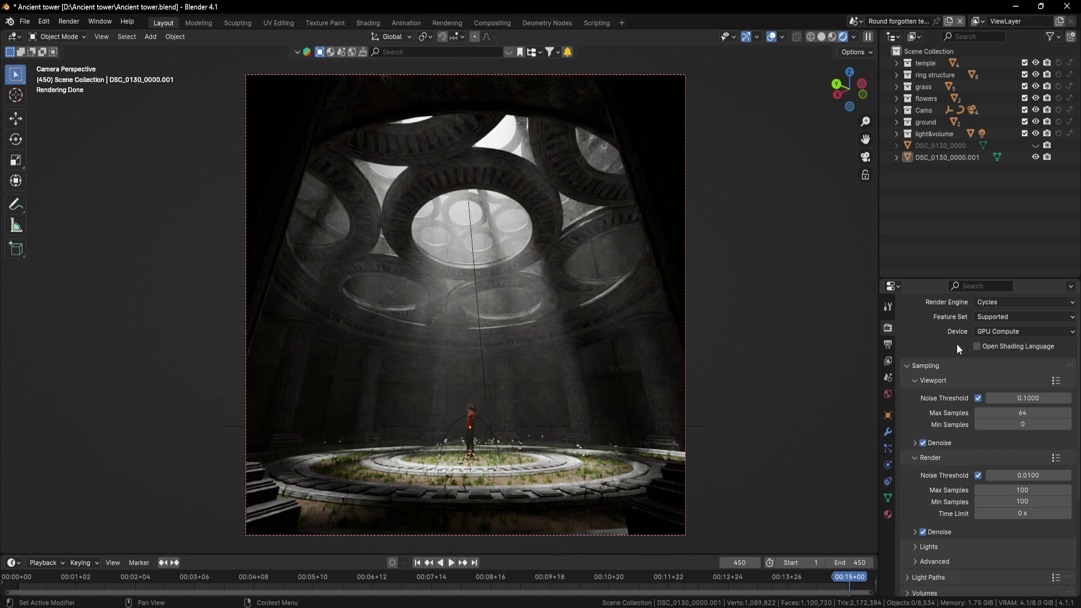
scroll(940, 351, down, 2)
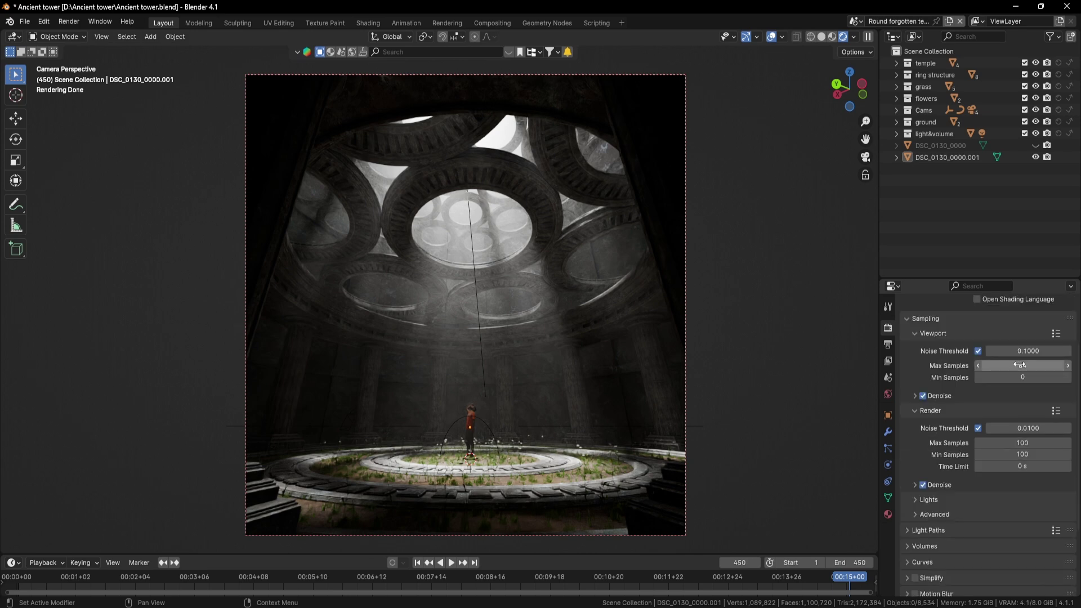
click(918, 397)
click(1002, 412)
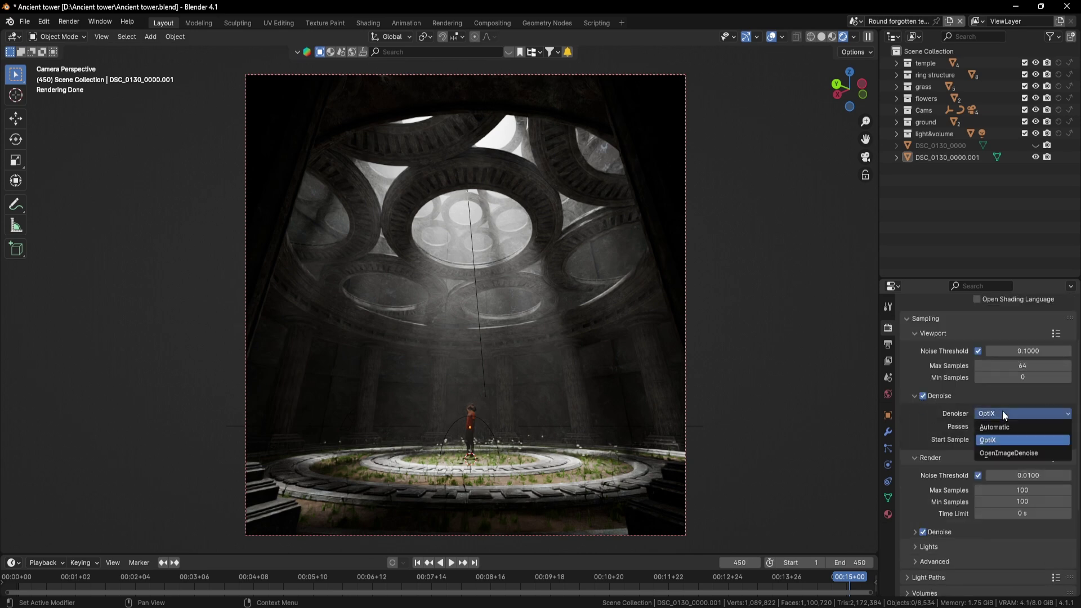
click(1020, 411)
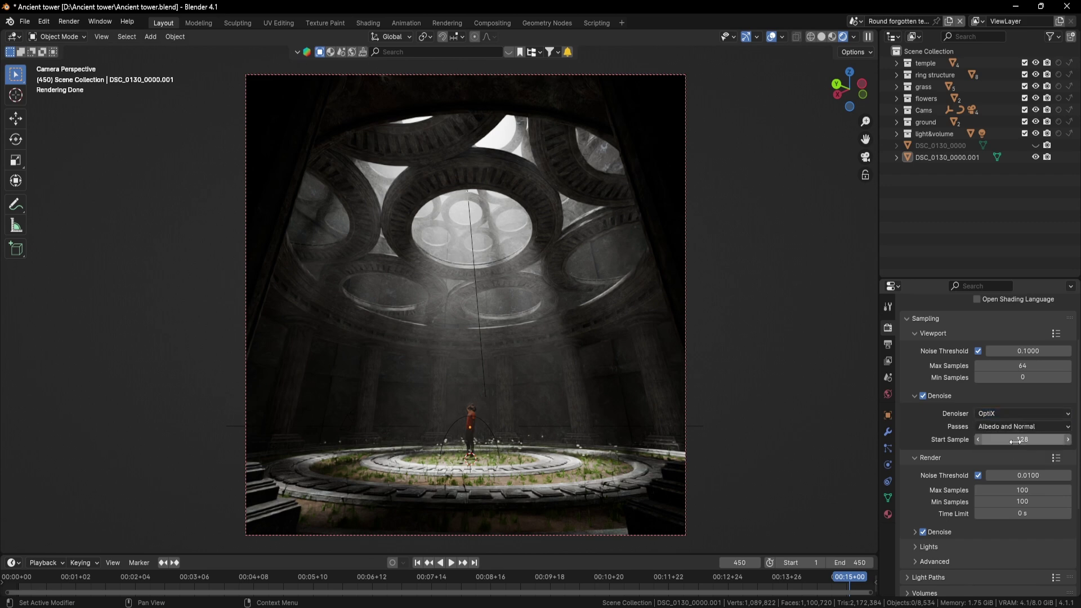
click(915, 396)
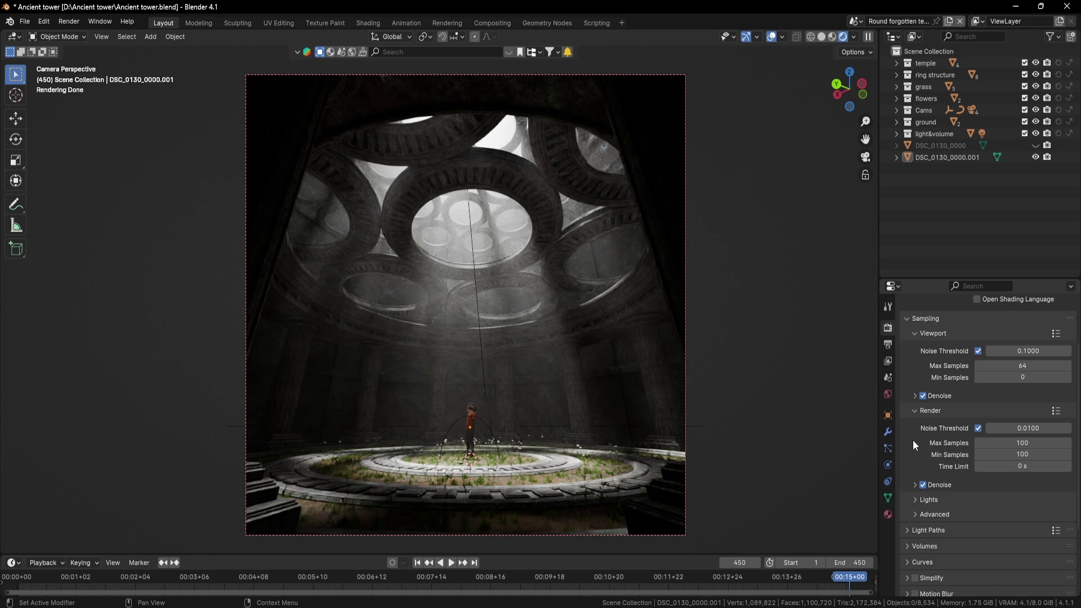
- Apply a render sampling preset with 0 minimum samples and set the render's maximum samples to 64
scroll(913, 440, down, 1)
click(1056, 387)
click(1015, 332)
click(1018, 420)
text(64)
key(Return)
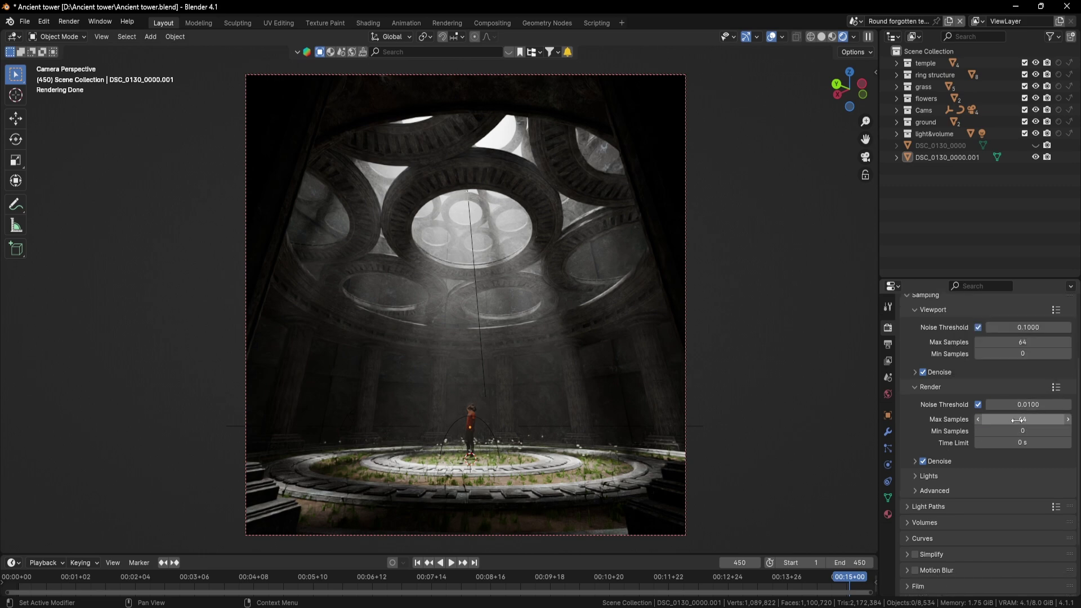
- Review the denoiser and denoising pass options for the final render
scroll(921, 430, down, 1)
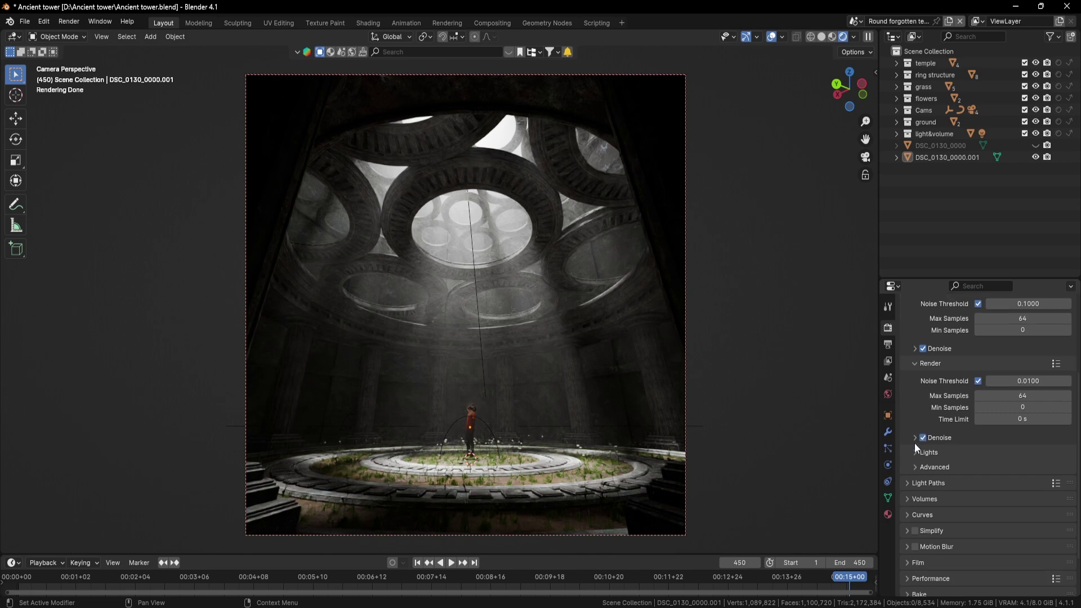
click(914, 438)
click(1001, 456)
click(998, 470)
click(1008, 467)
scroll(914, 438, down, 2)
- Review the output resolution presets, frame range, output path and image file format
click(888, 344)
scroll(934, 360, up, 5)
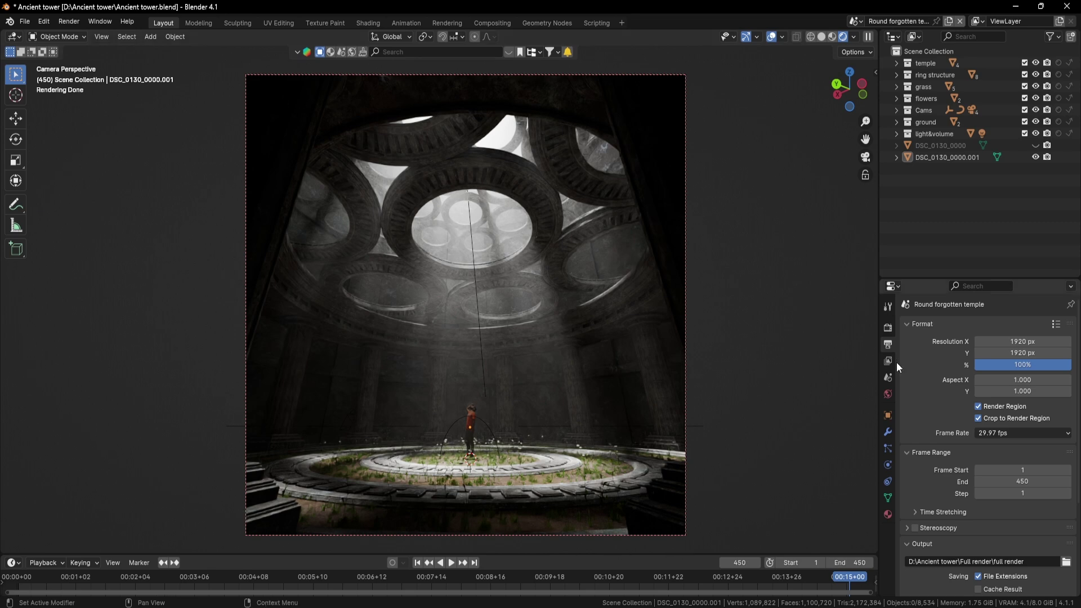
click(1056, 324)
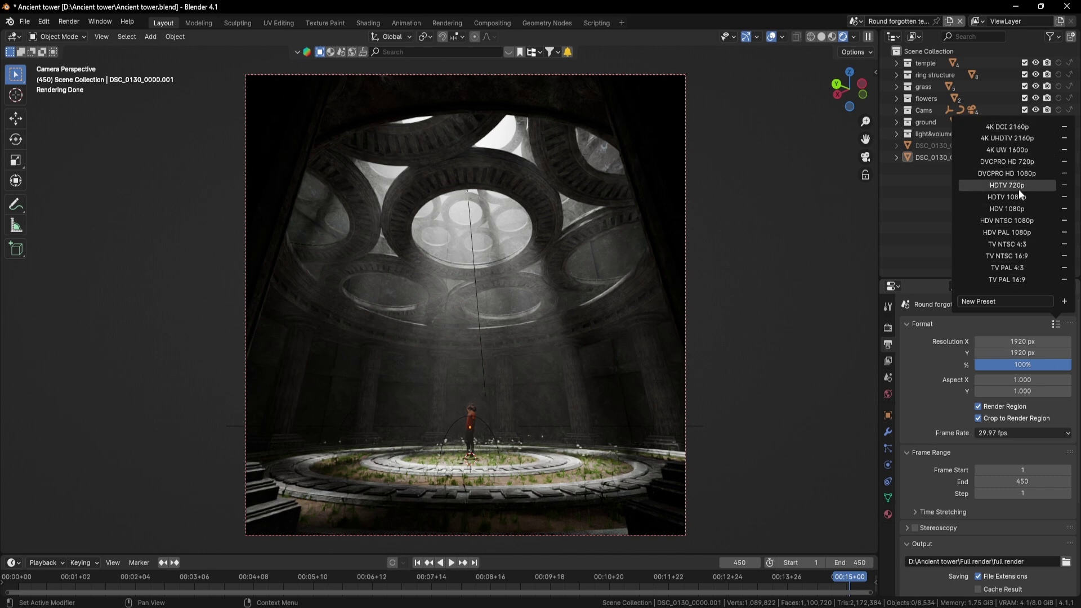
scroll(934, 376, down, 5)
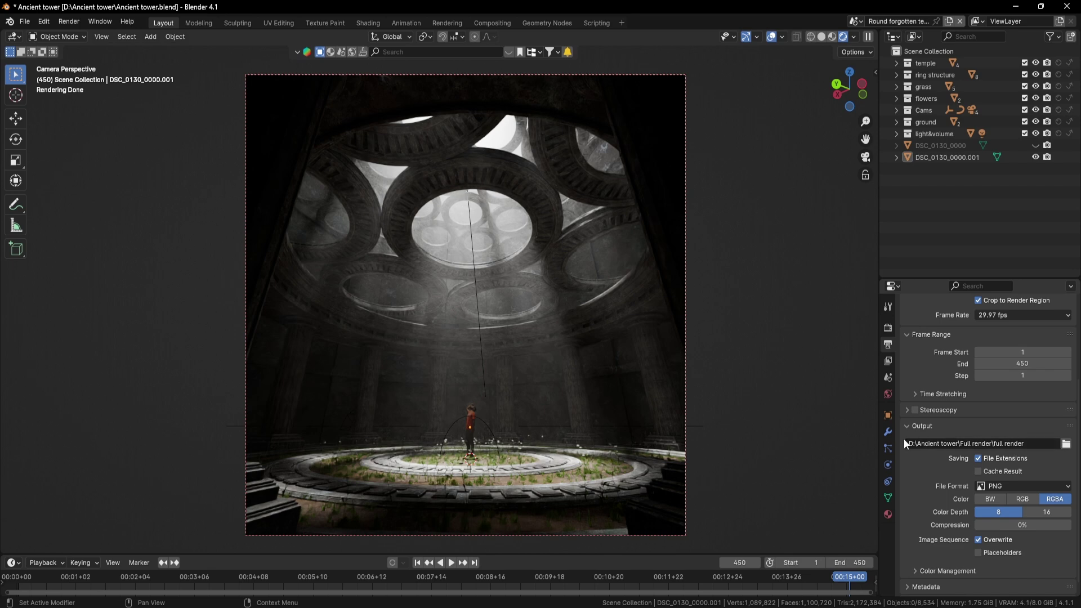
click(1026, 486)
scroll(910, 594, down, 1)
scroll(927, 480, down, 1)
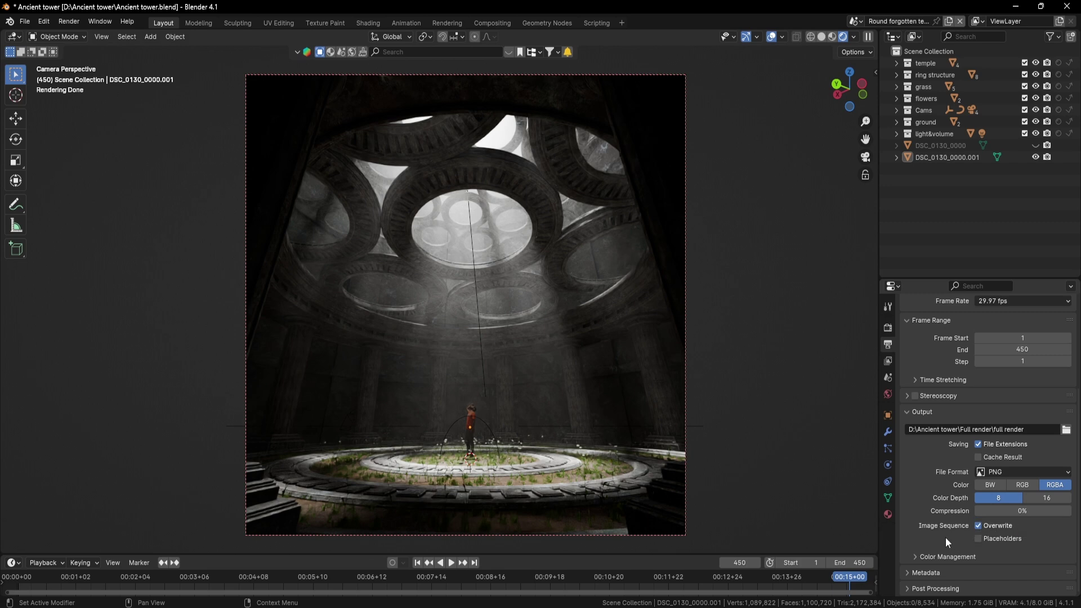
- Go back to the render settings and open the list of render commands
click(888, 327)
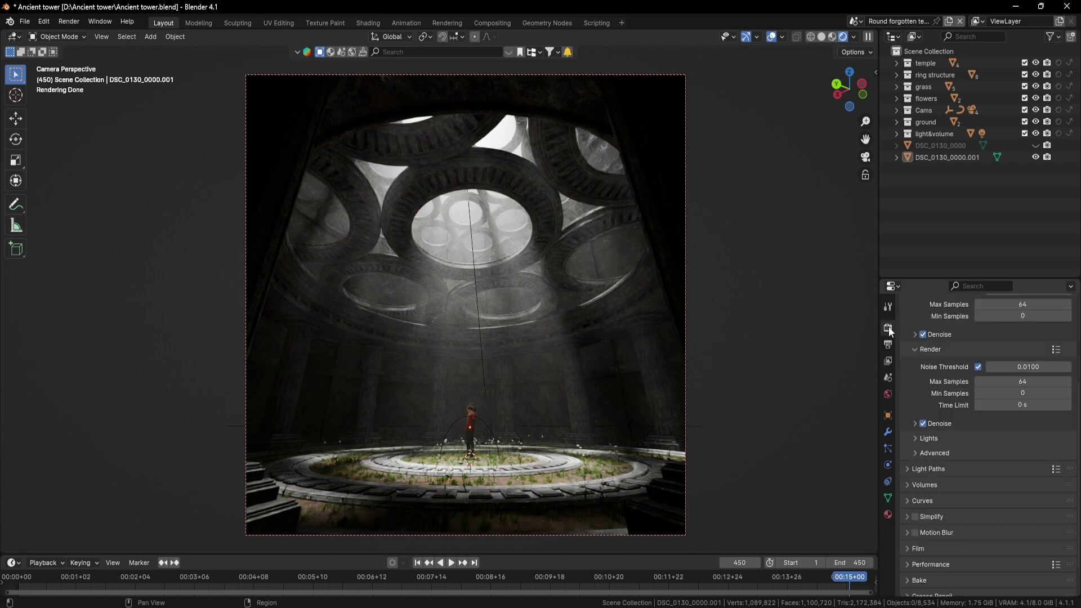
click(73, 23)
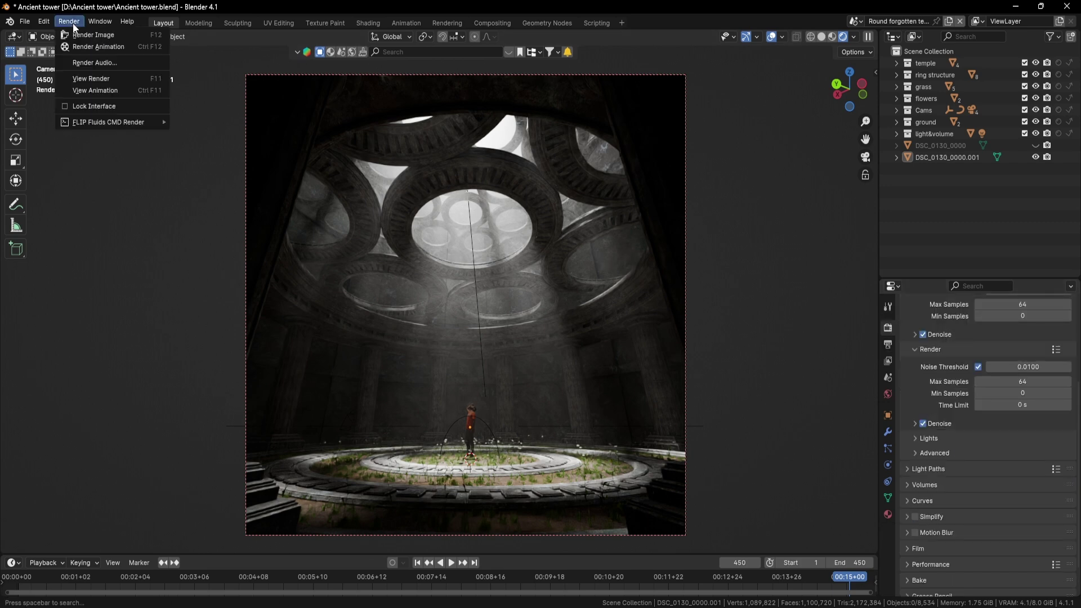